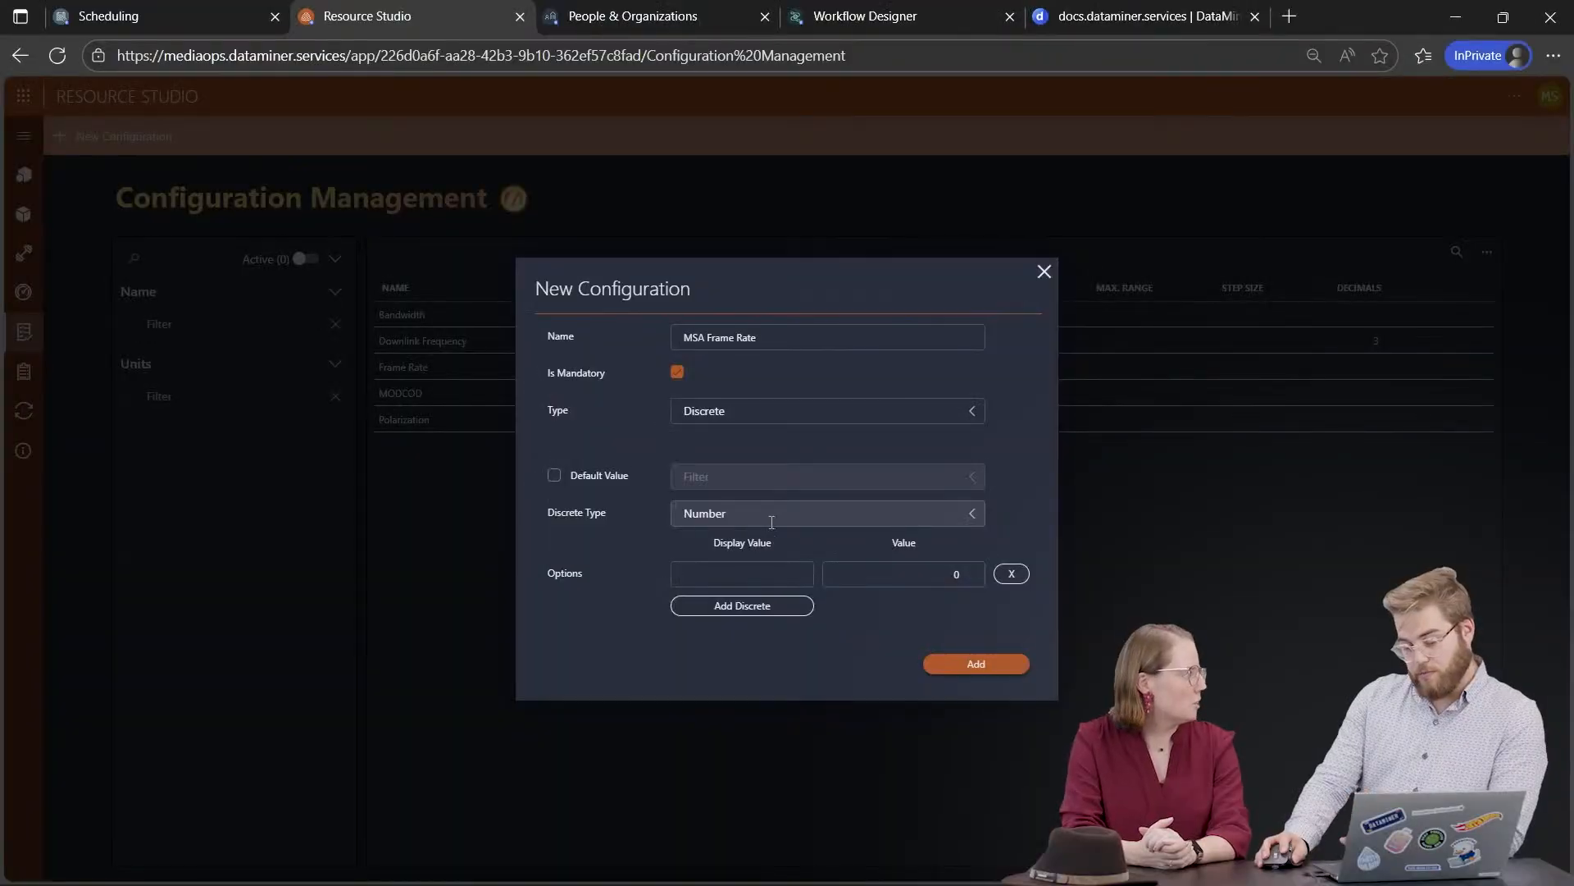
Step: Enter the first frame rate option: display value 50 fps with value 50
{"action": "left_click", "coordinate": [753, 571]}
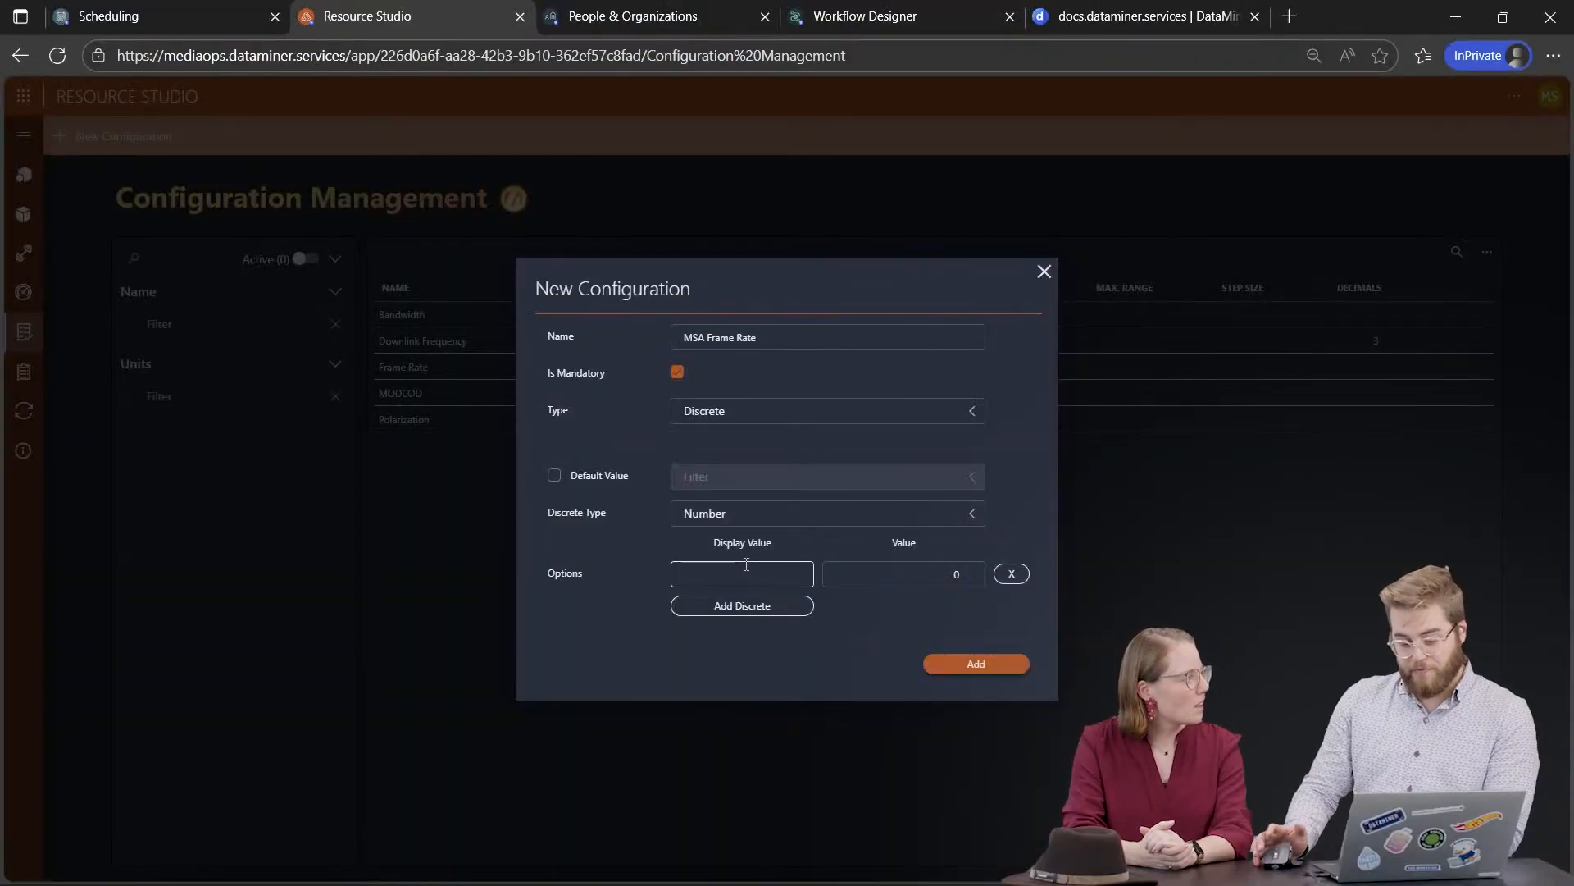
{"action": "type", "text": "("}
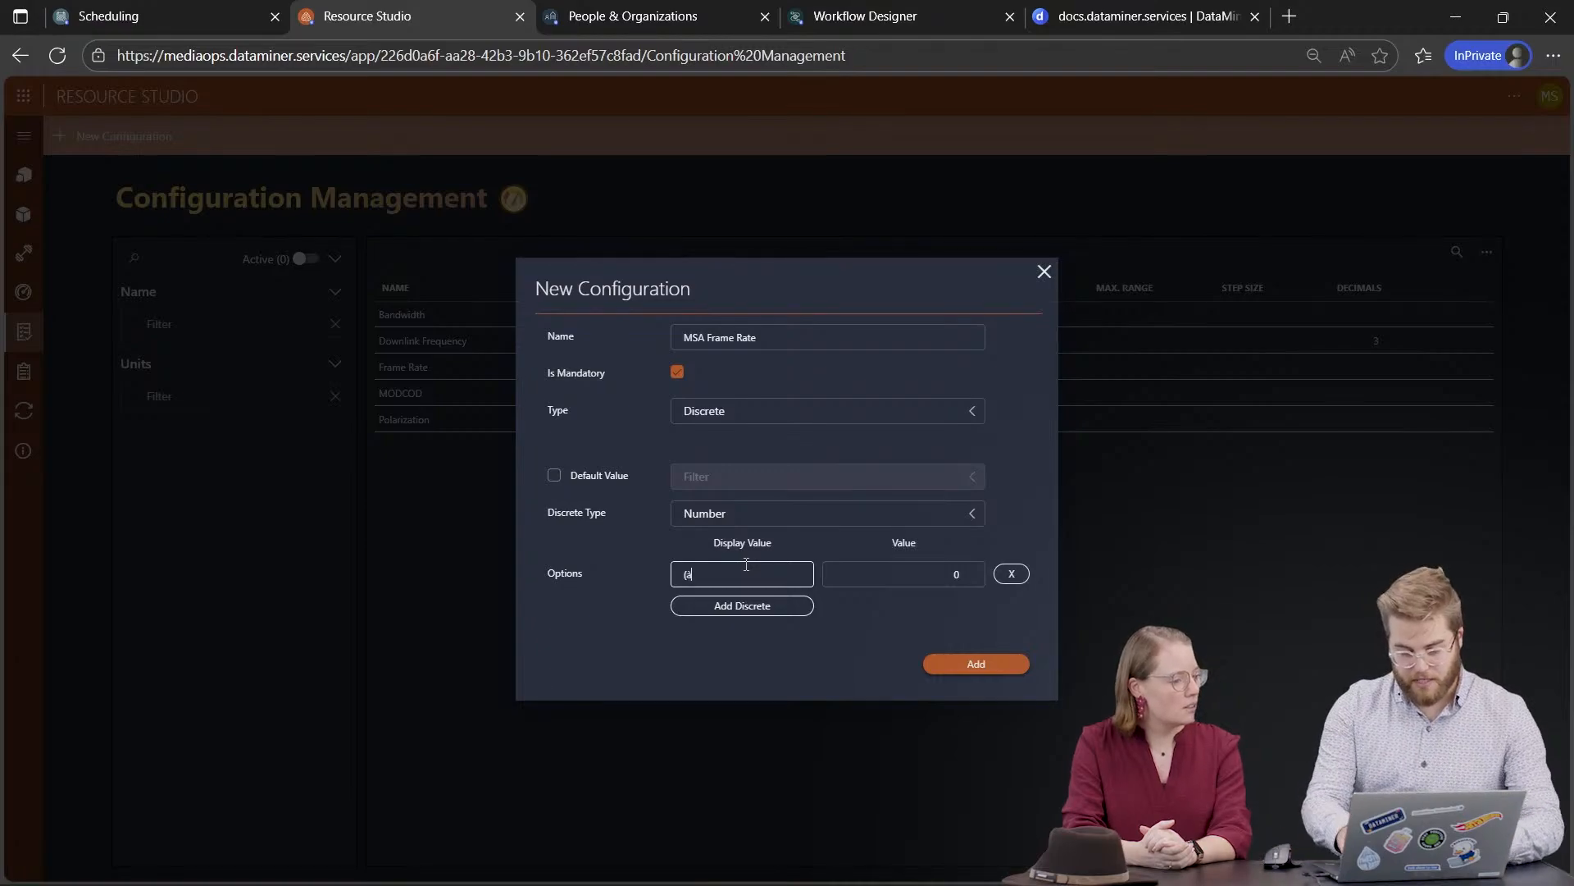
{"action": "type", "text": "a"}
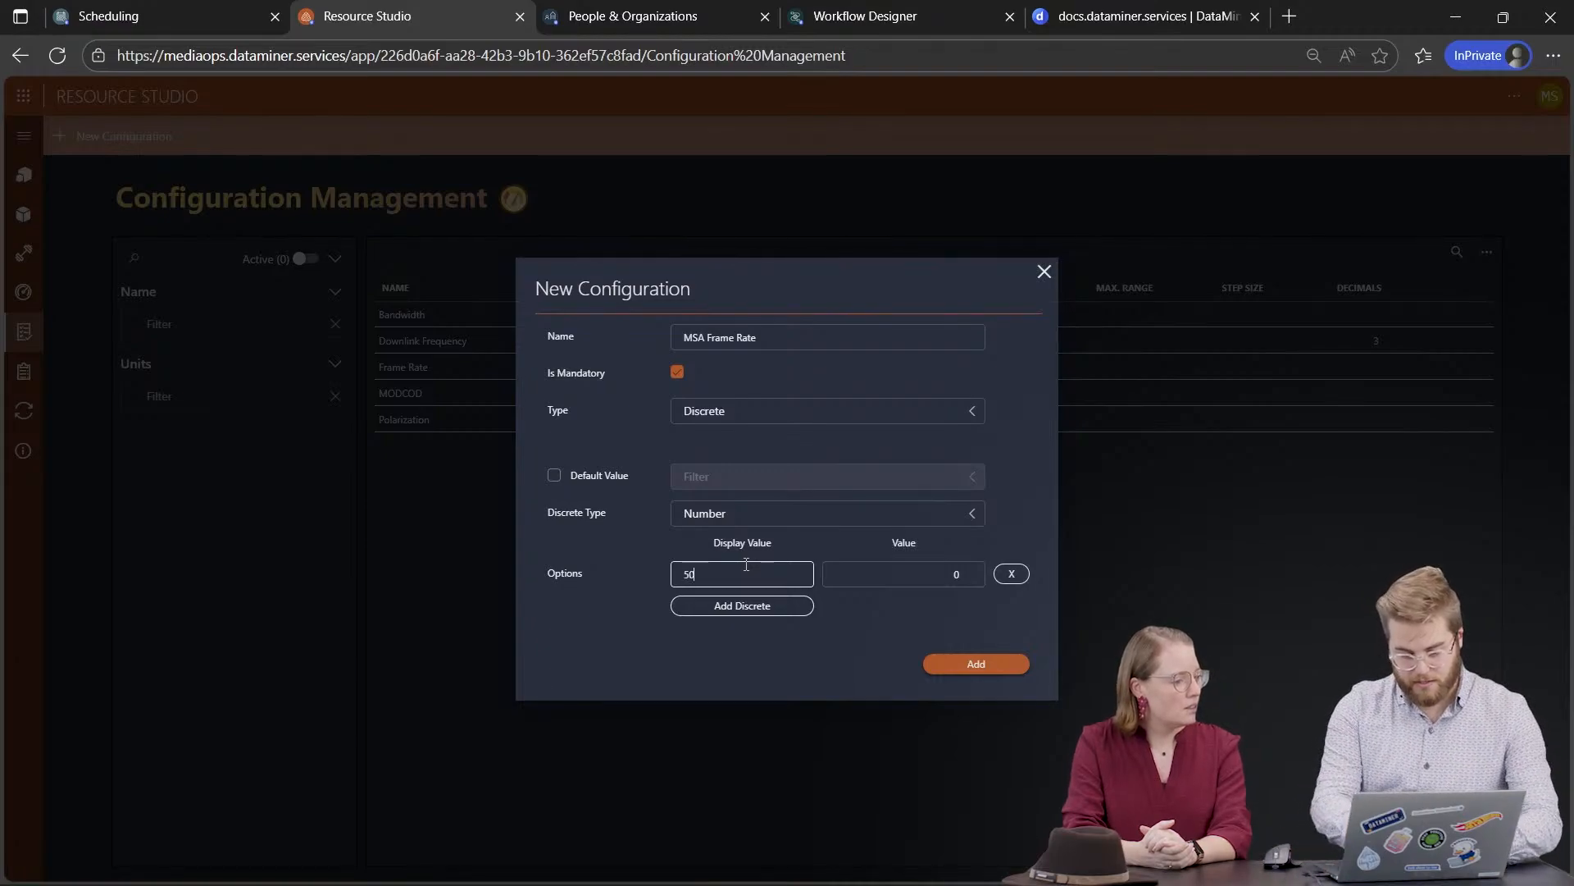
{"action": "left_click", "coordinate": [971, 573]}
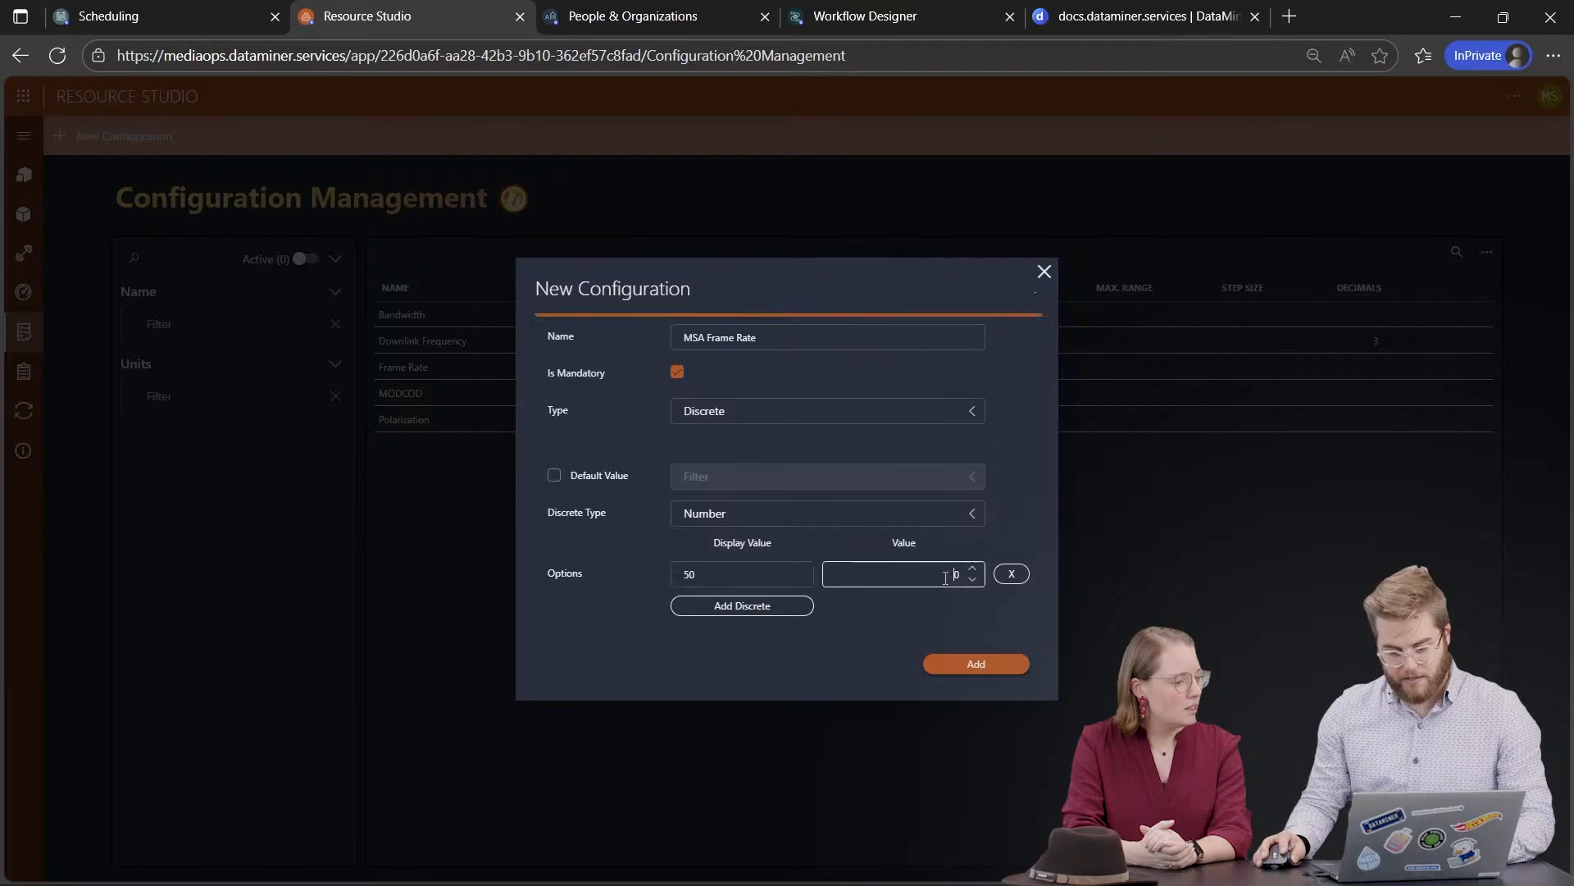
{"action": "left_click", "coordinate": [758, 577]}
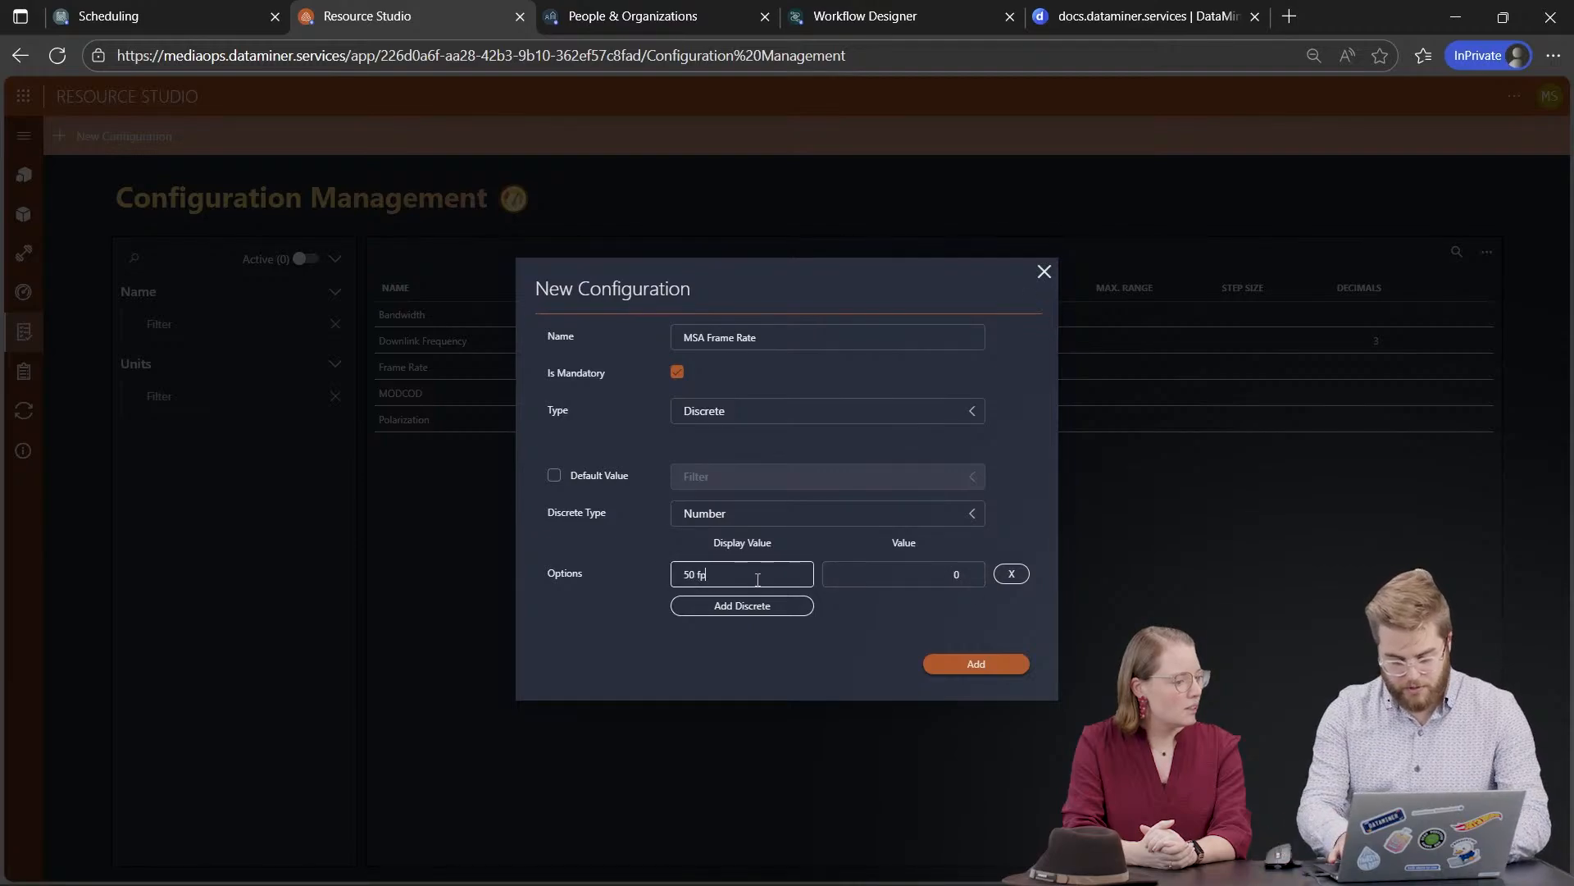
{"action": "left_click", "coordinate": [903, 574]}
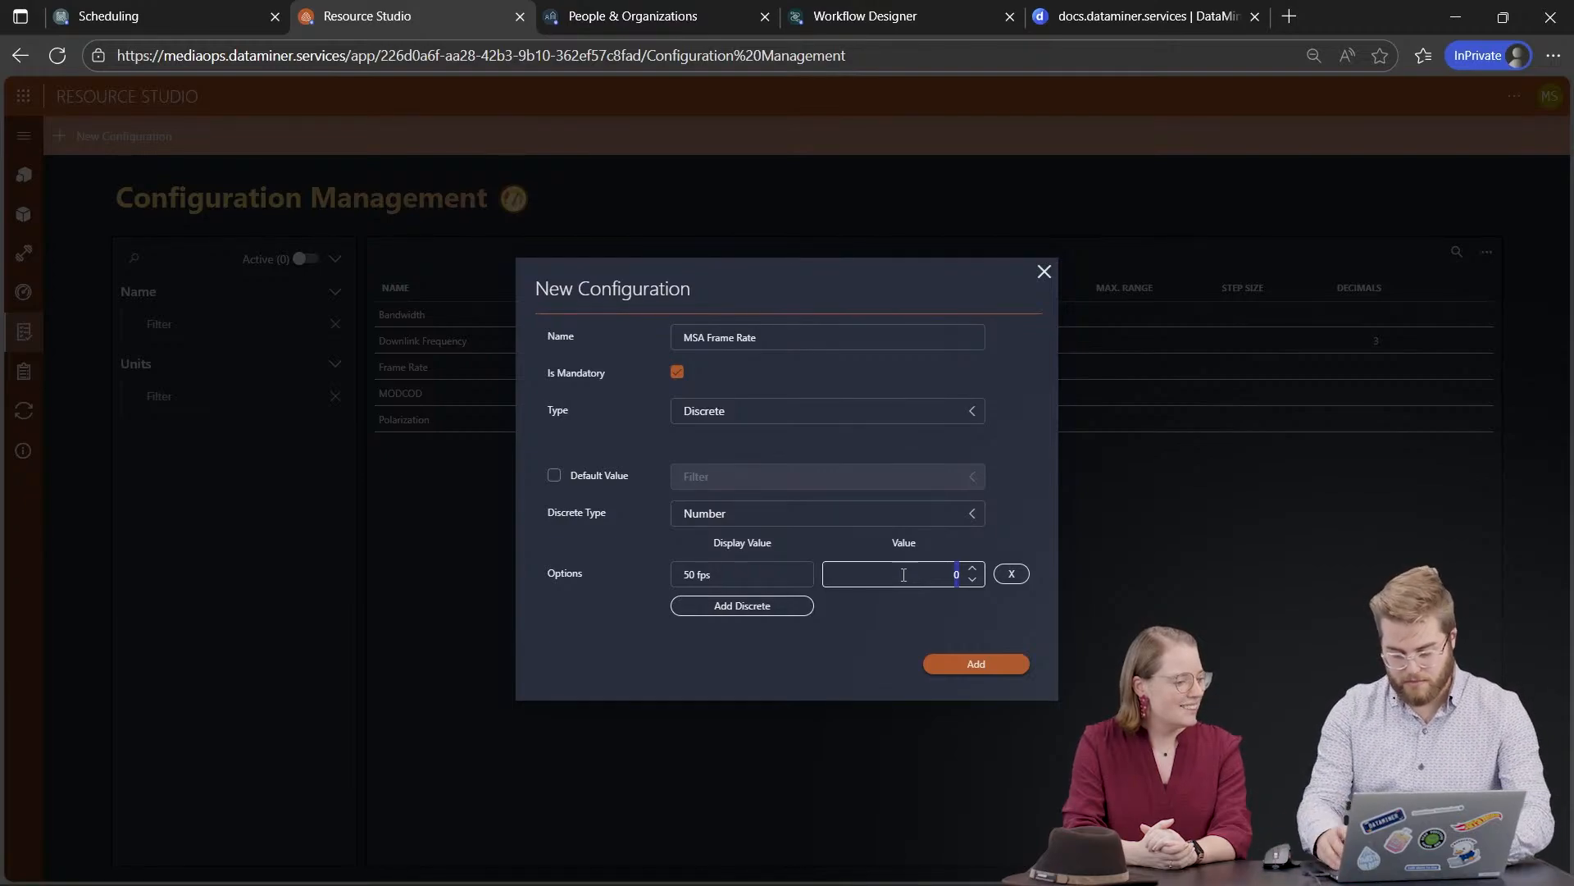
{"action": "left_click", "coordinate": [874, 658]}
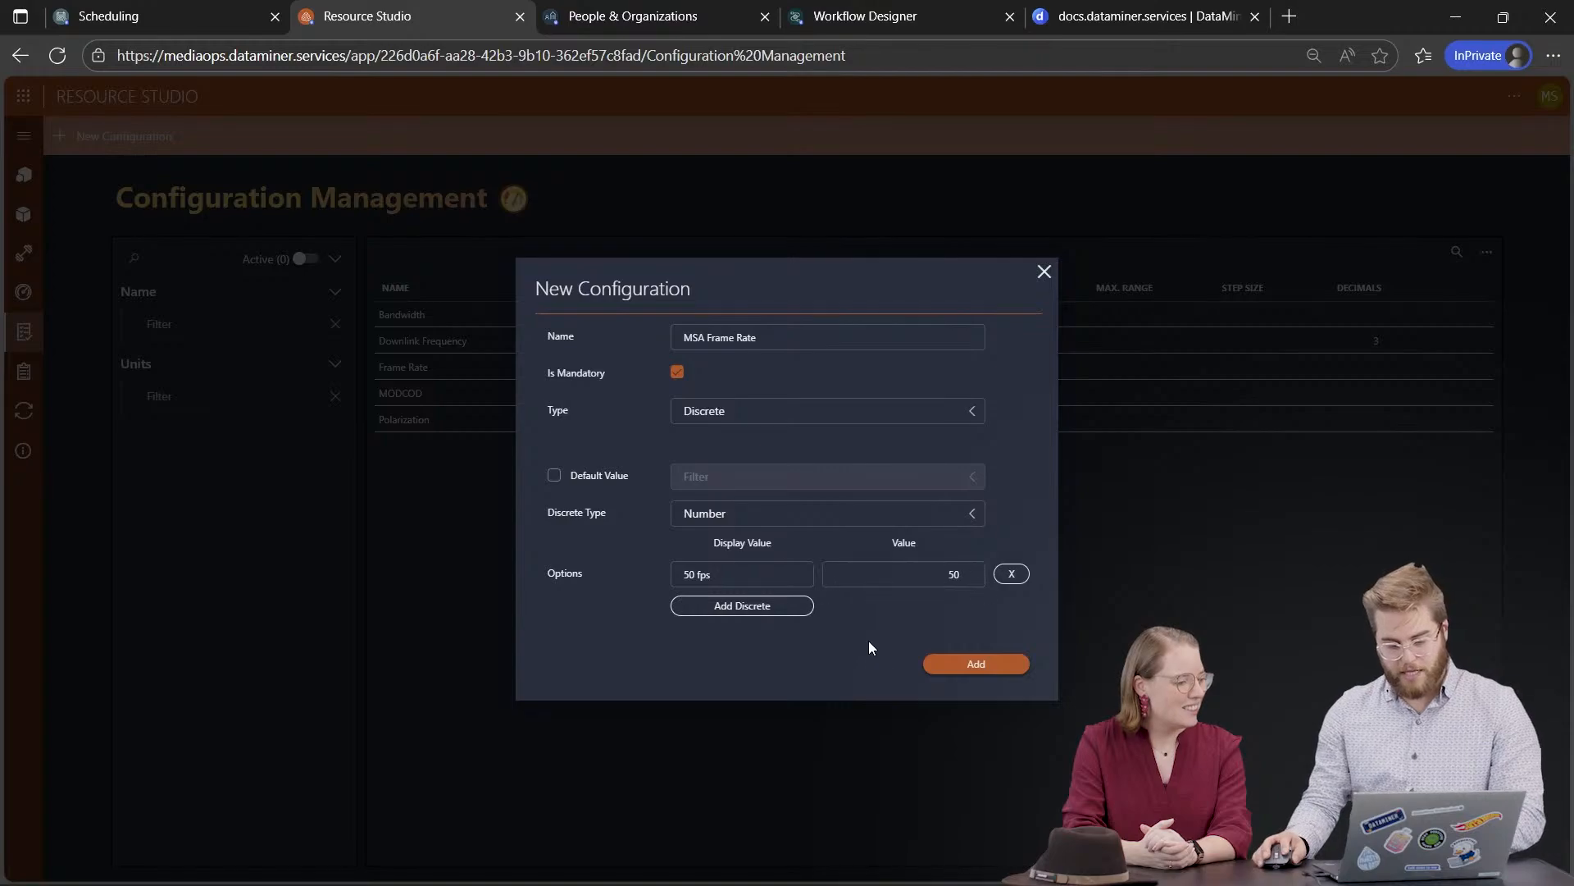
Step: Add the 60 fps/60 and 120 fps/120 options and save the MSA Frame Rate configuration
{"action": "left_click", "coordinate": [765, 613]}
{"action": "left_click", "coordinate": [744, 583]}
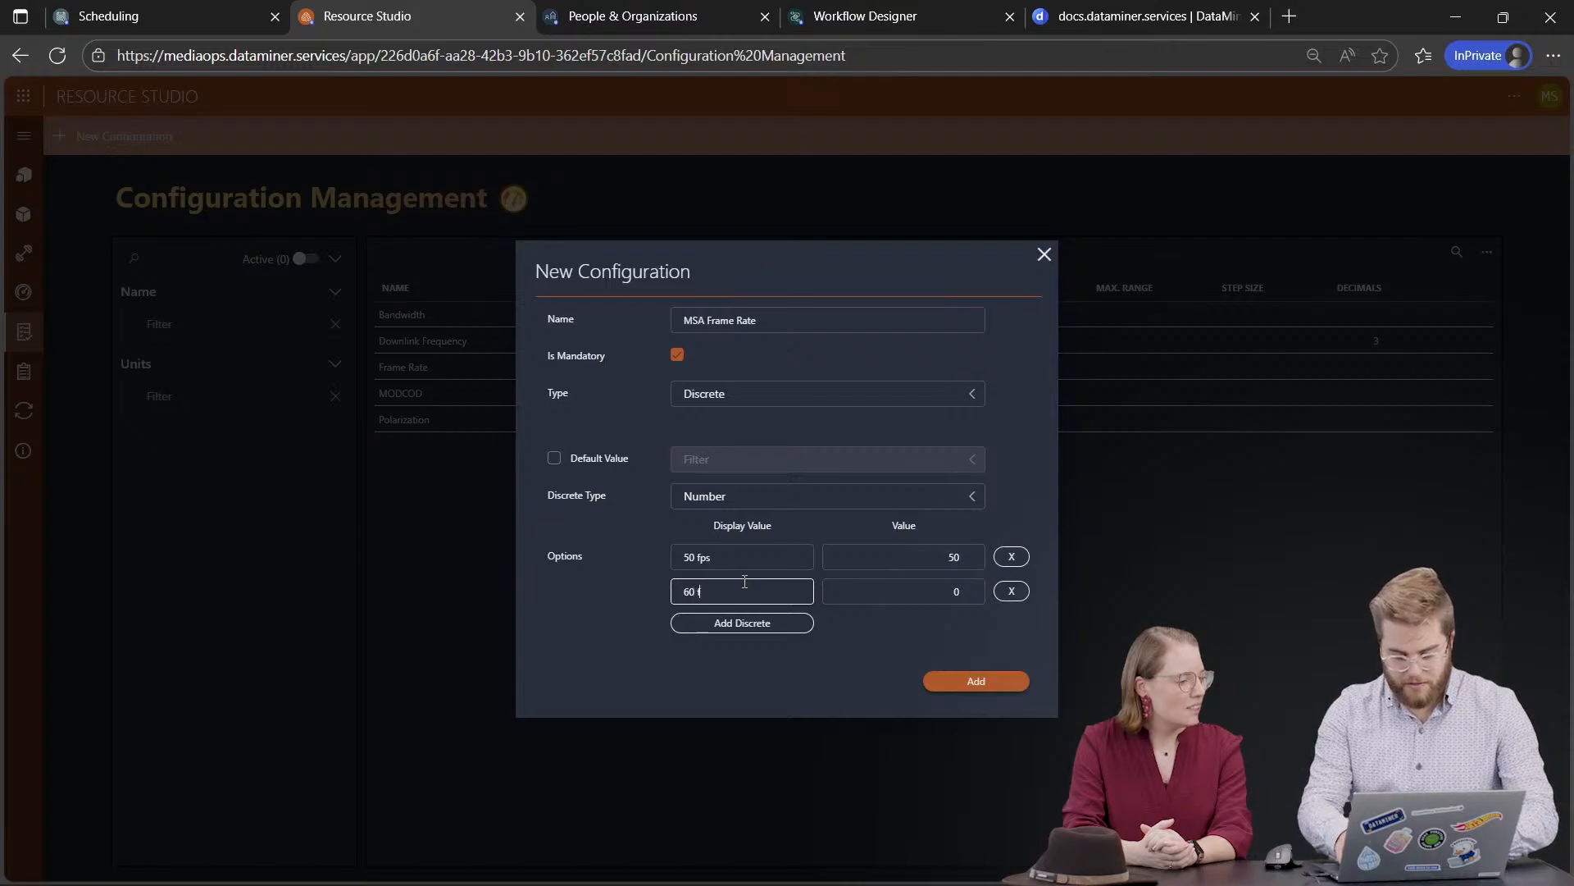
{"action": "key", "text": "Tab"}
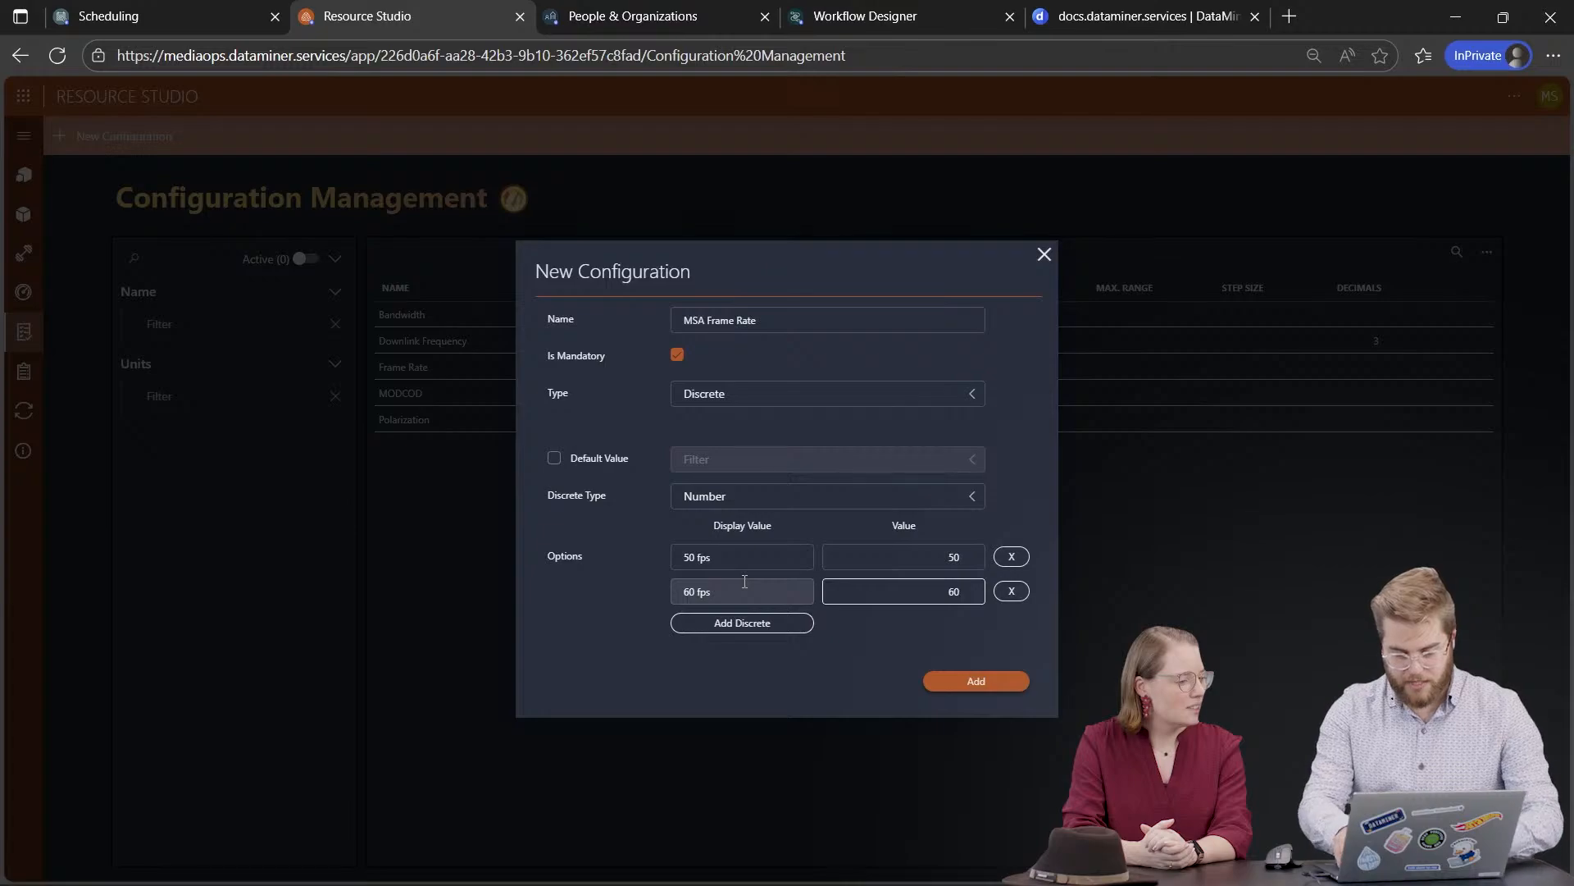
{"action": "left_click", "coordinate": [720, 621]}
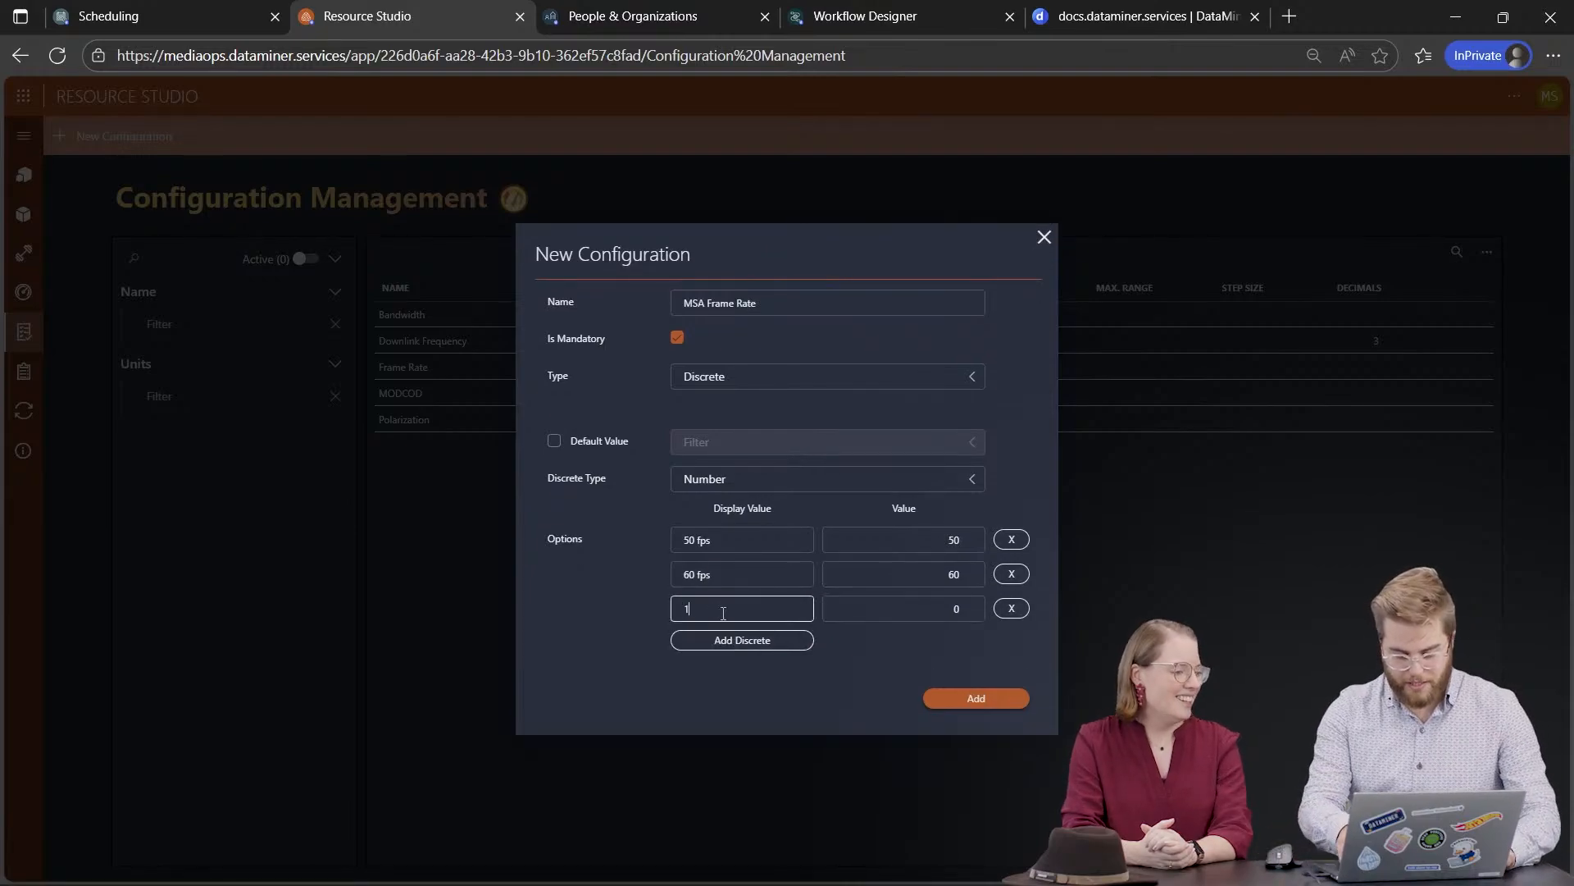
{"action": "type", "text": "120 fp"}
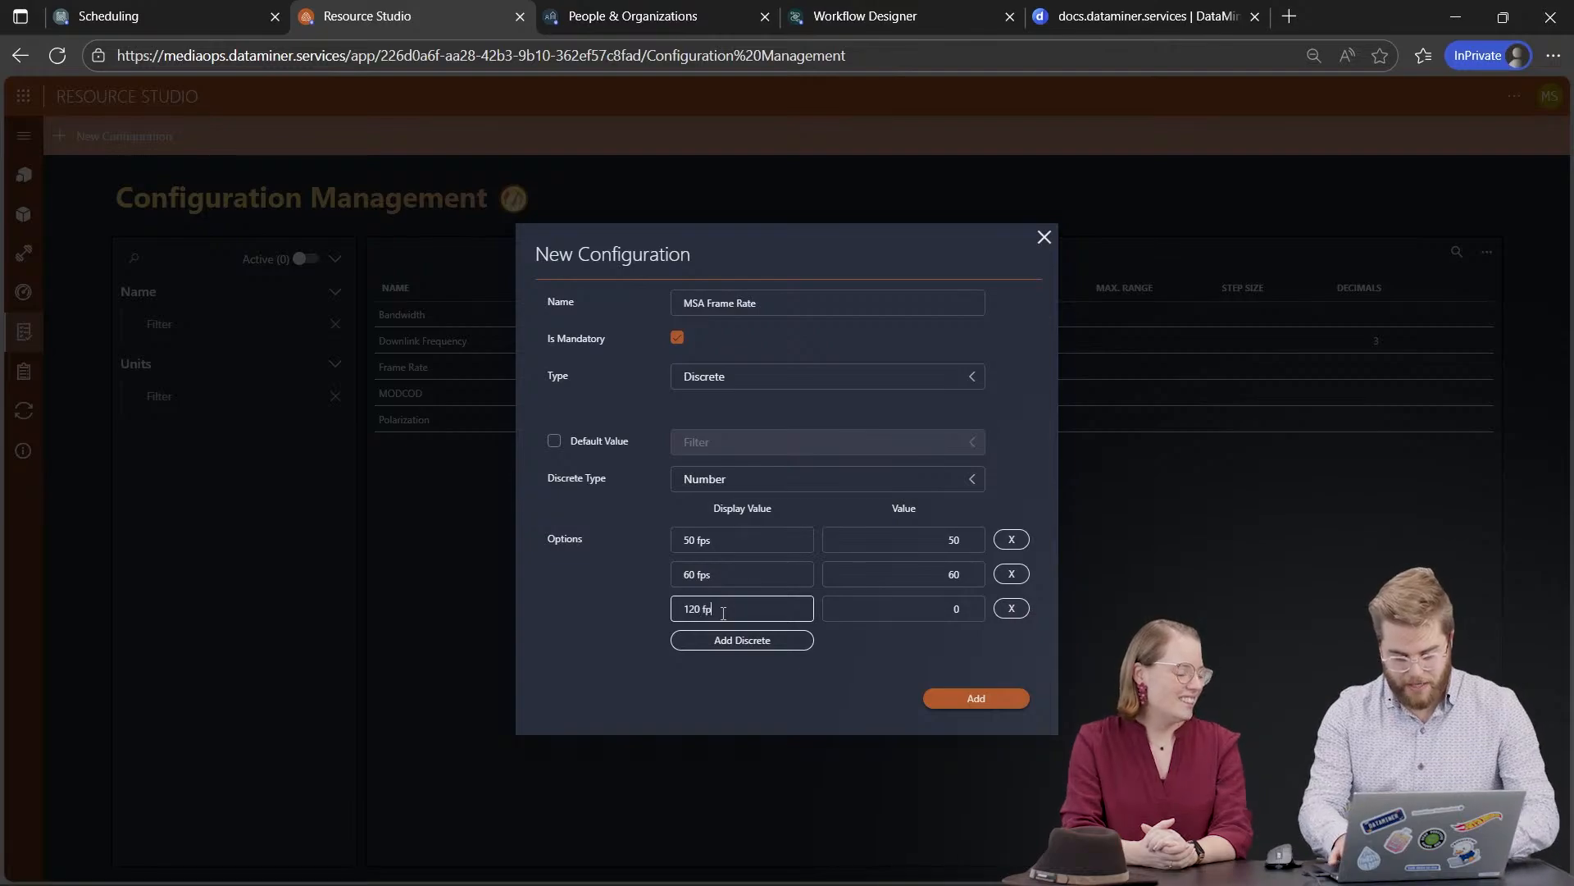
{"action": "type", "text": "s"}
{"action": "left_click", "coordinate": [947, 608]}
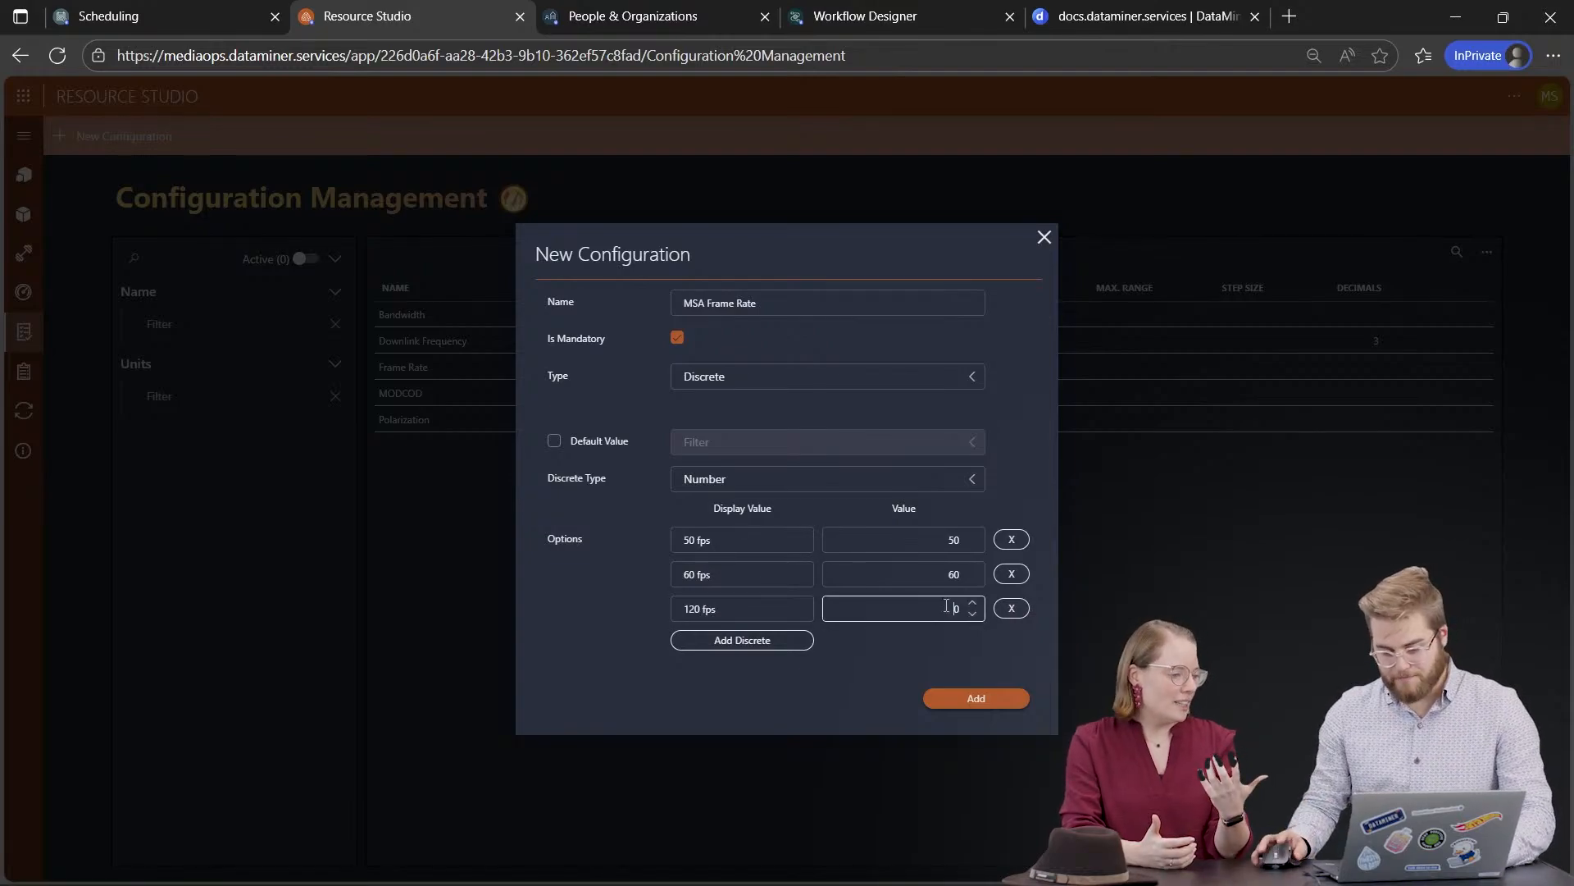
{"action": "type", "text": "12"}
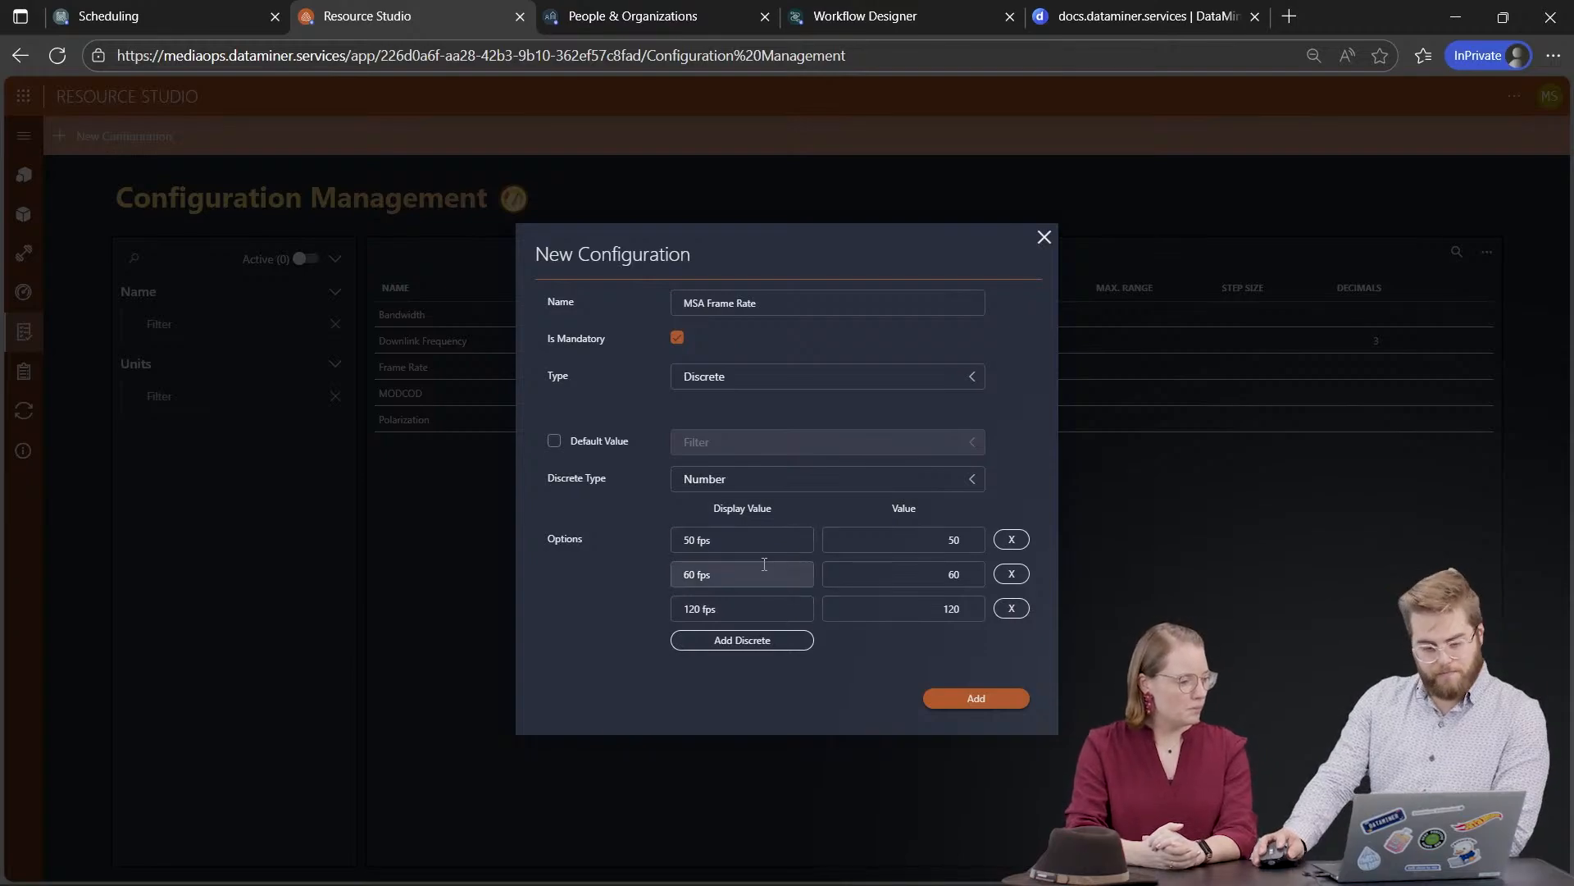
{"action": "left_click", "coordinate": [973, 699]}
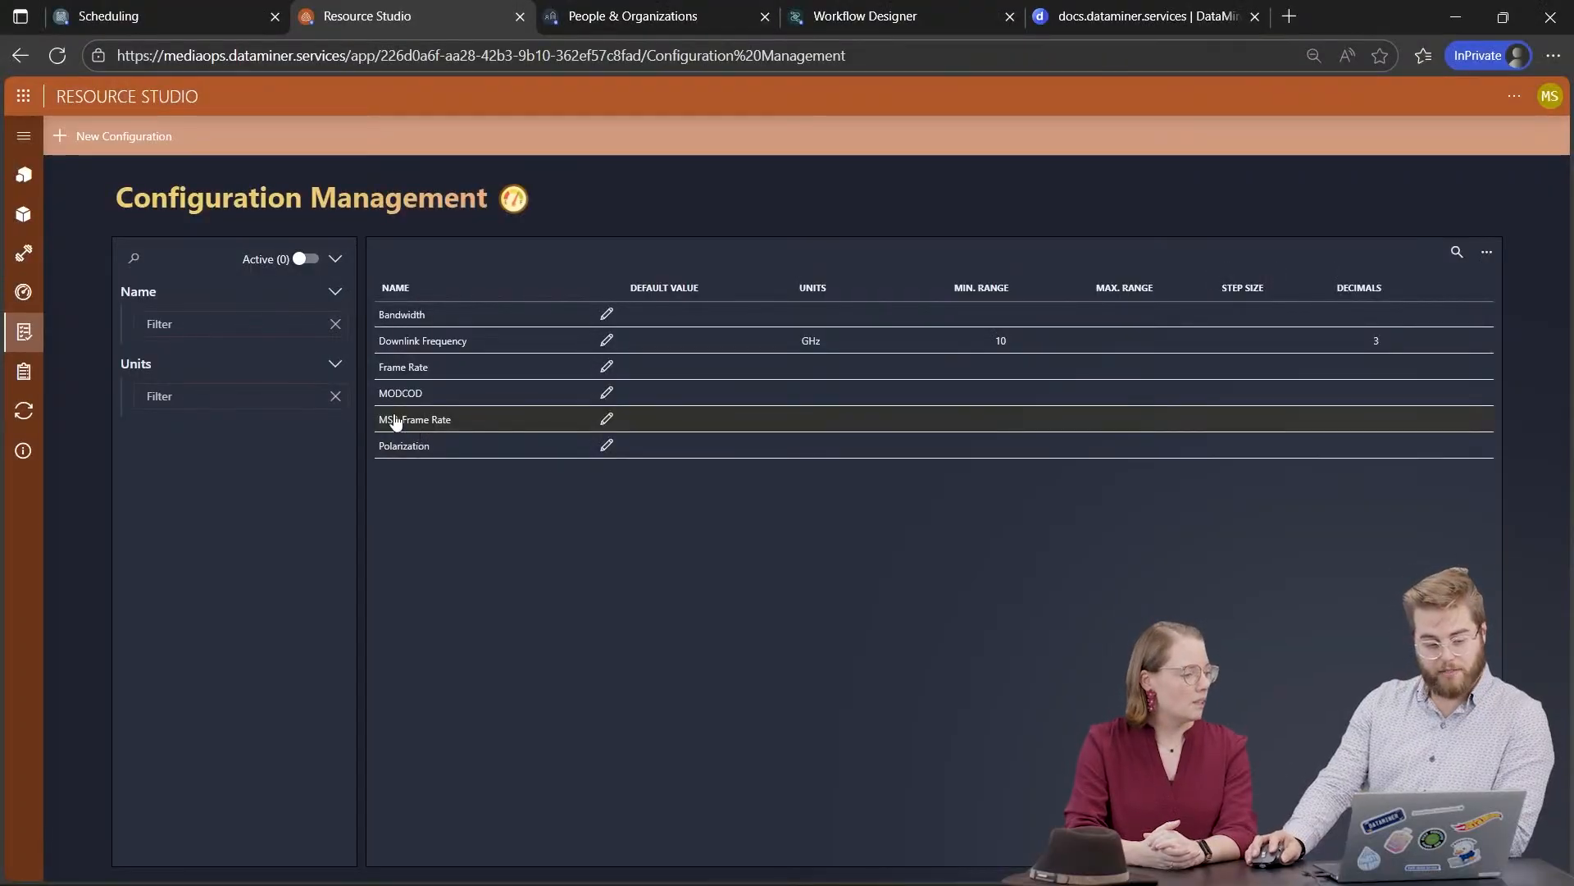
Step: Go to the Resource Pools page to see the MSA Camera pool's resources
{"action": "mouse_move", "coordinate": [27, 174]}
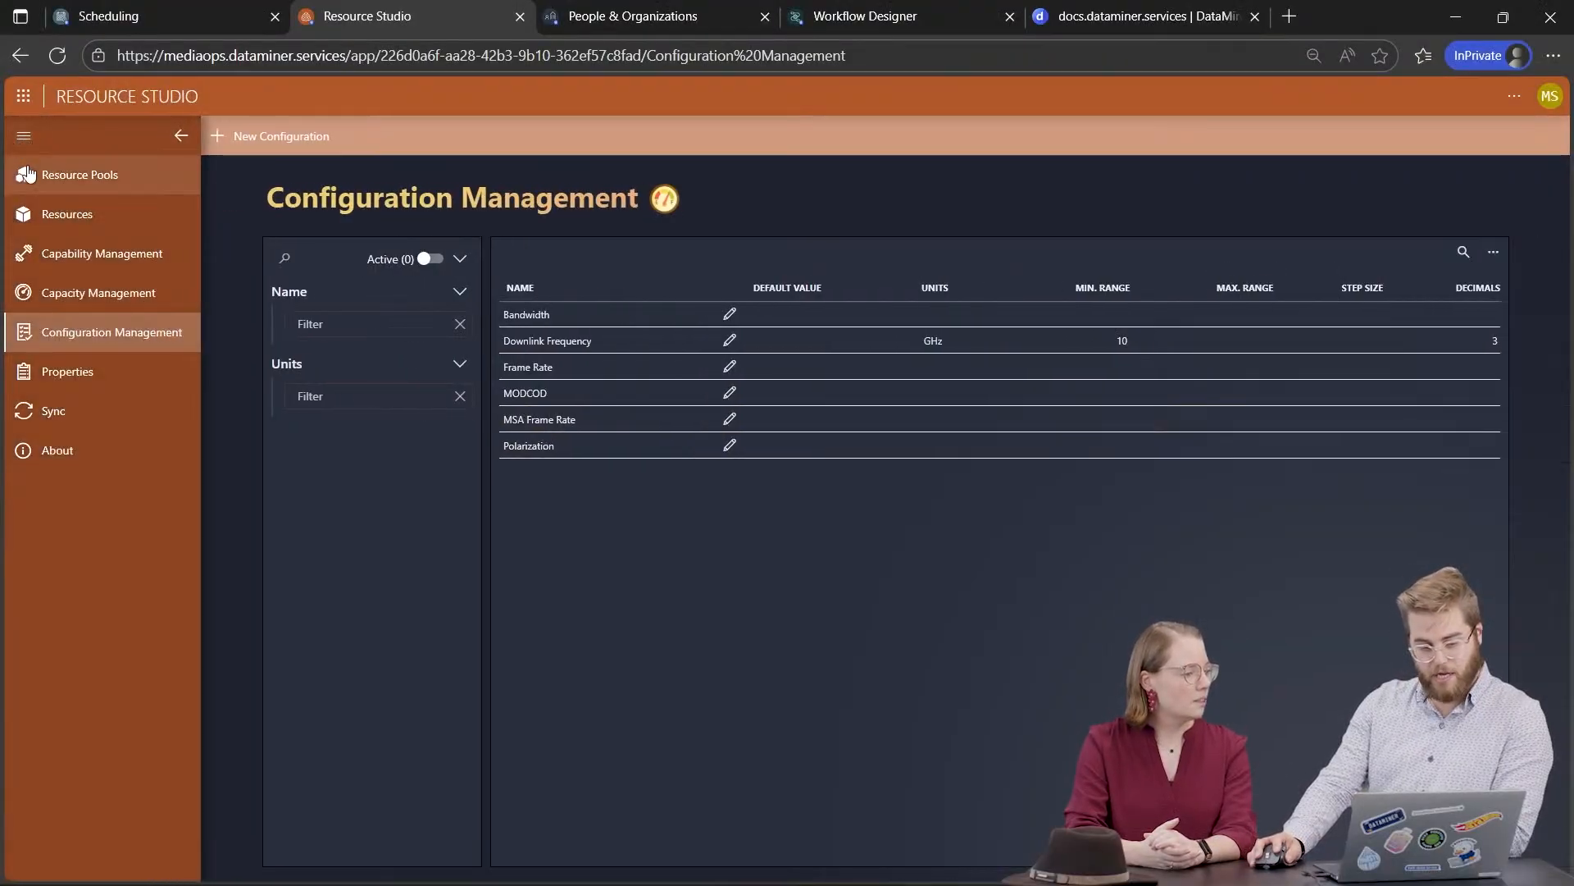
{"action": "left_click", "coordinate": [129, 182]}
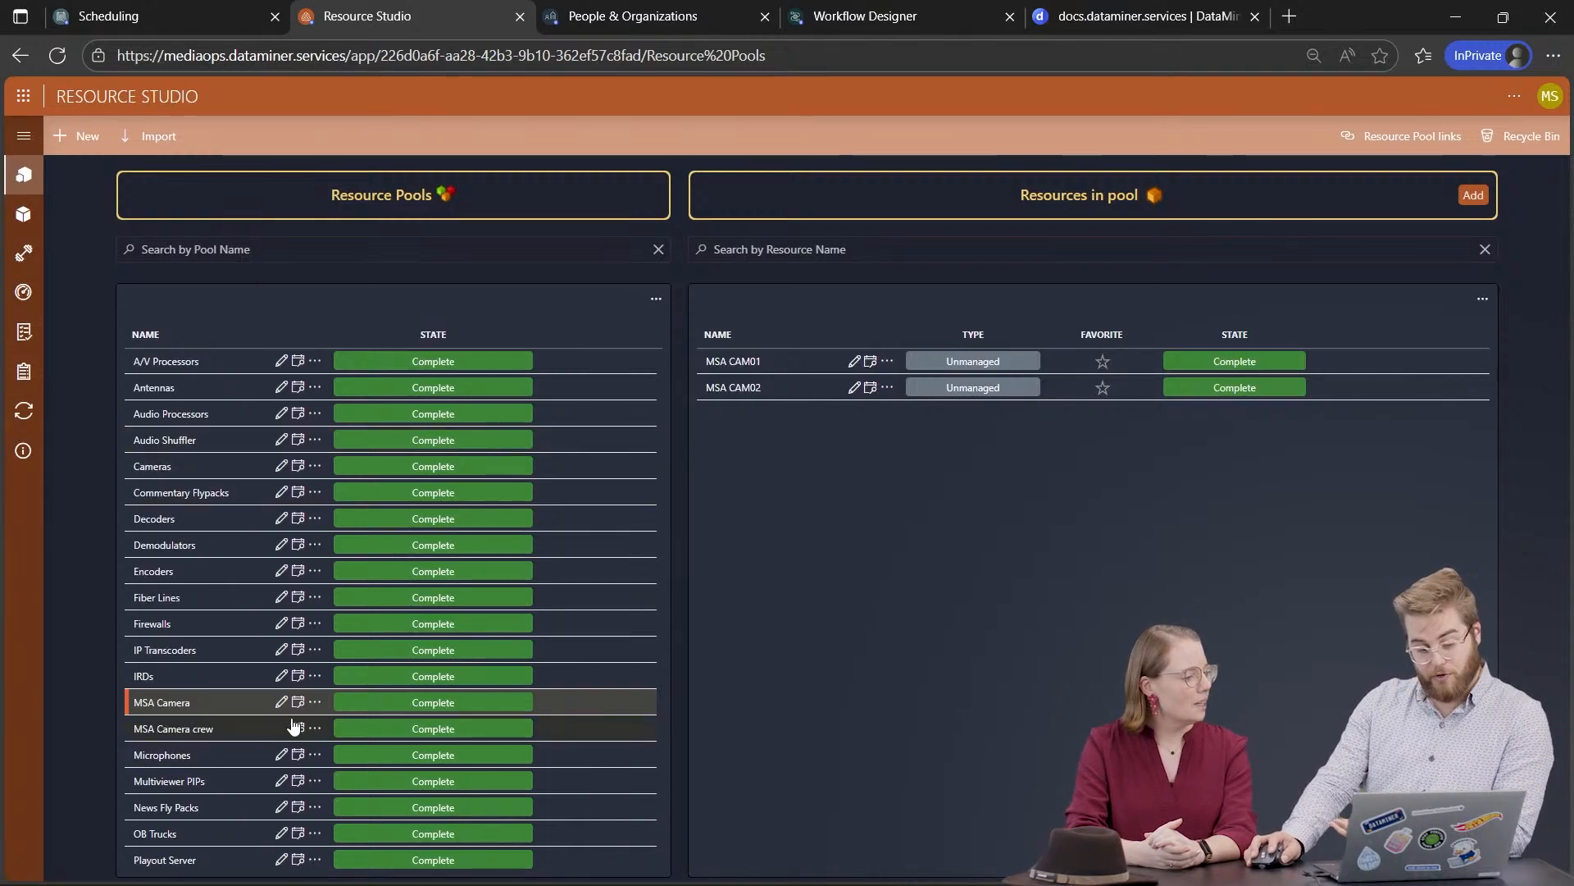
Step: Add MSA Frame Rate under Configurations in the MSA Camera pool's parameters and update it
{"action": "left_click", "coordinate": [314, 701]}
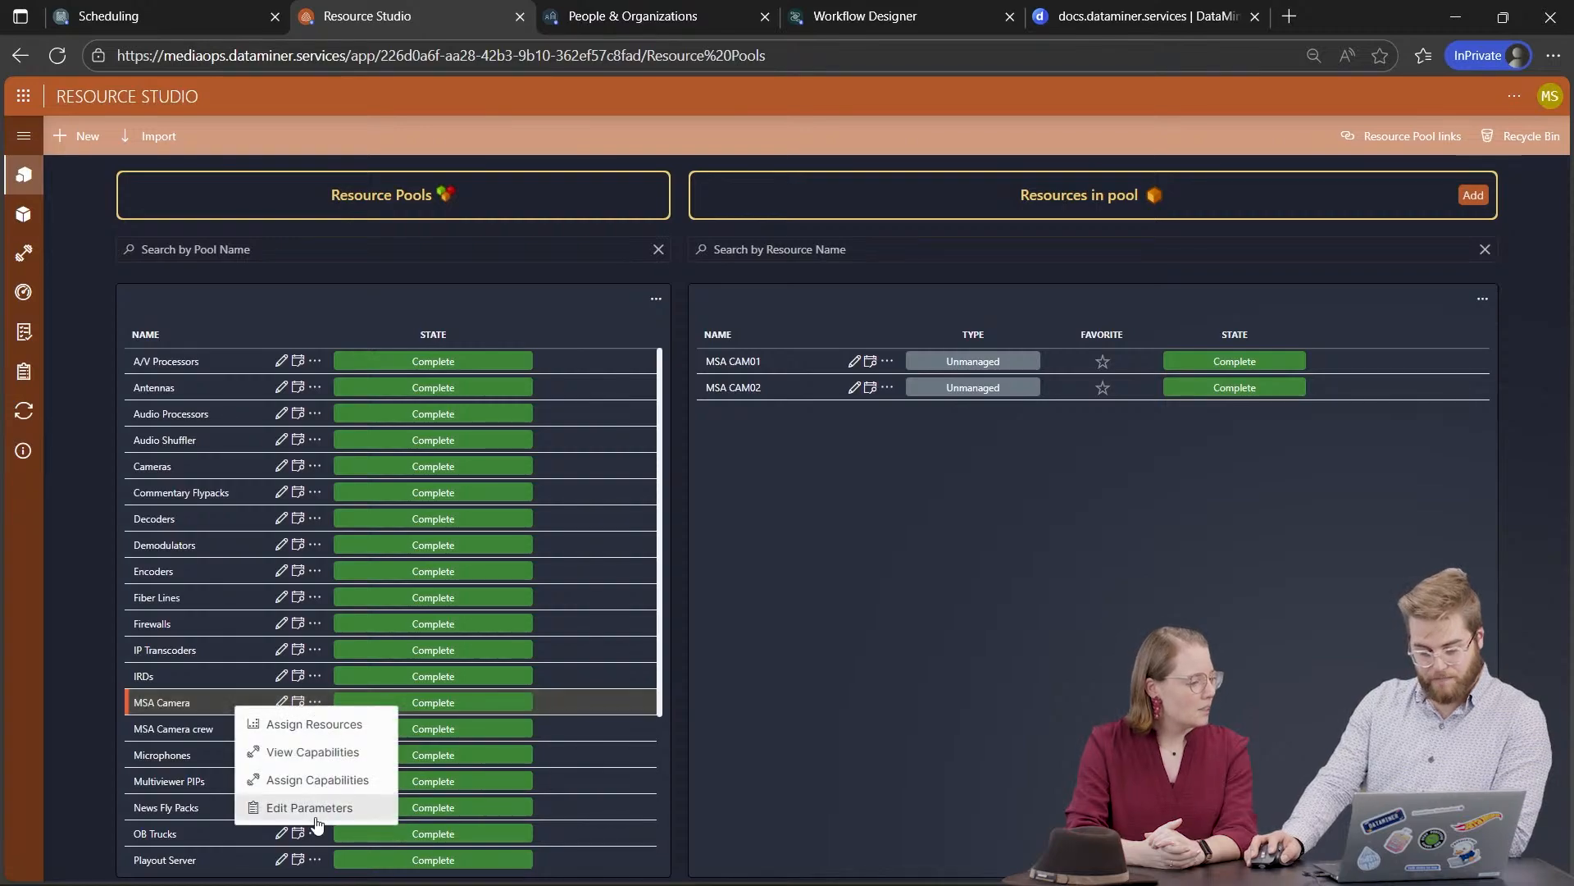
{"action": "left_click", "coordinate": [310, 808]}
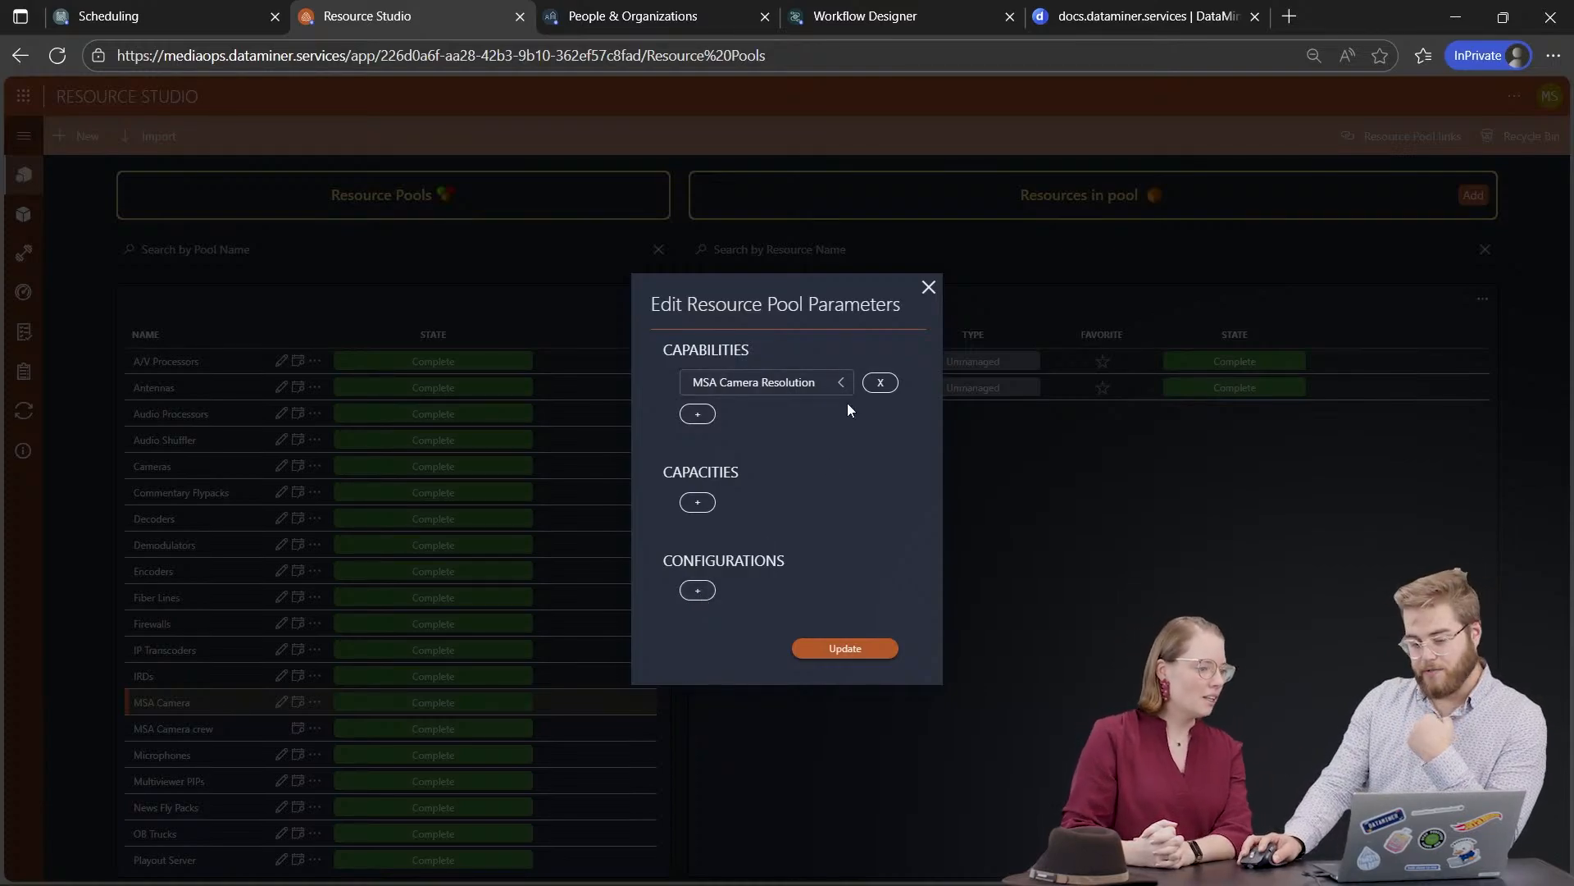
{"action": "left_click", "coordinate": [705, 596]}
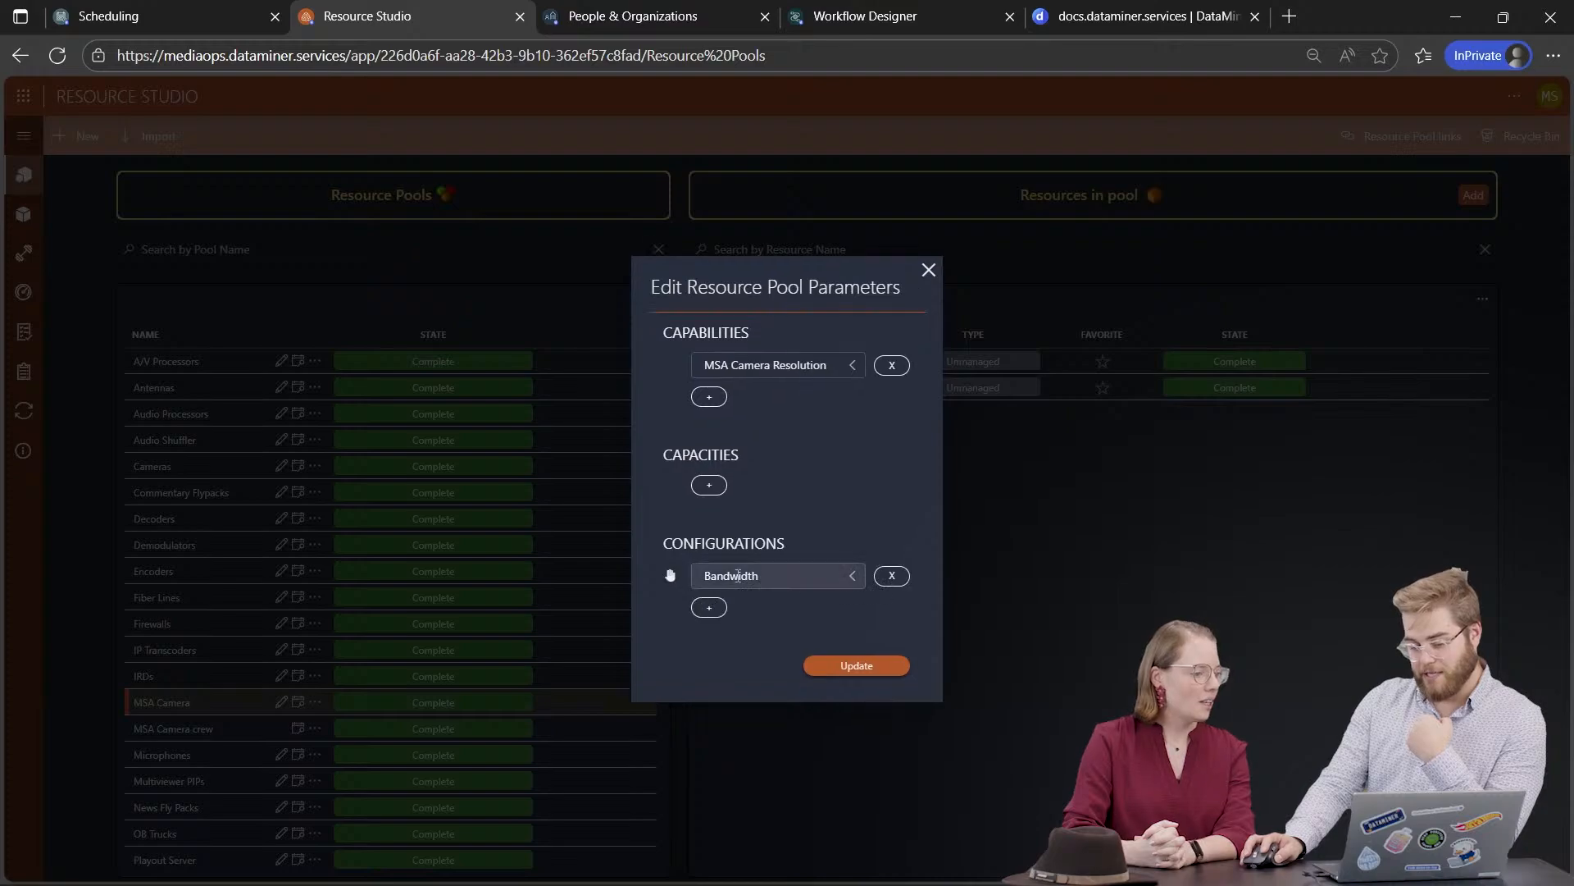
{"action": "left_click", "coordinate": [754, 577]}
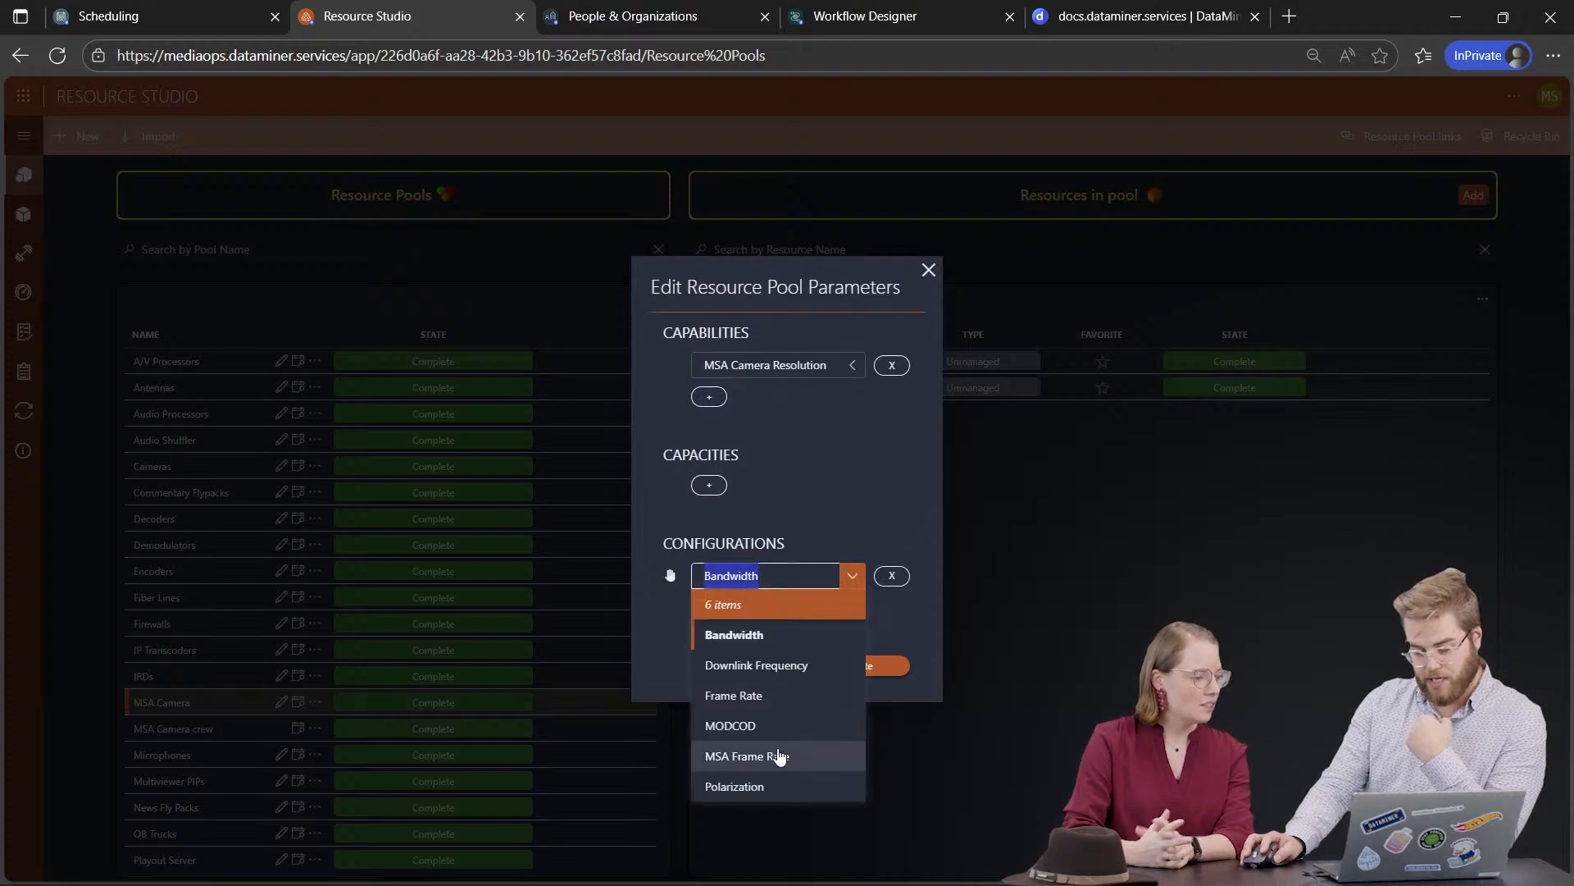
{"action": "left_click", "coordinate": [774, 755]}
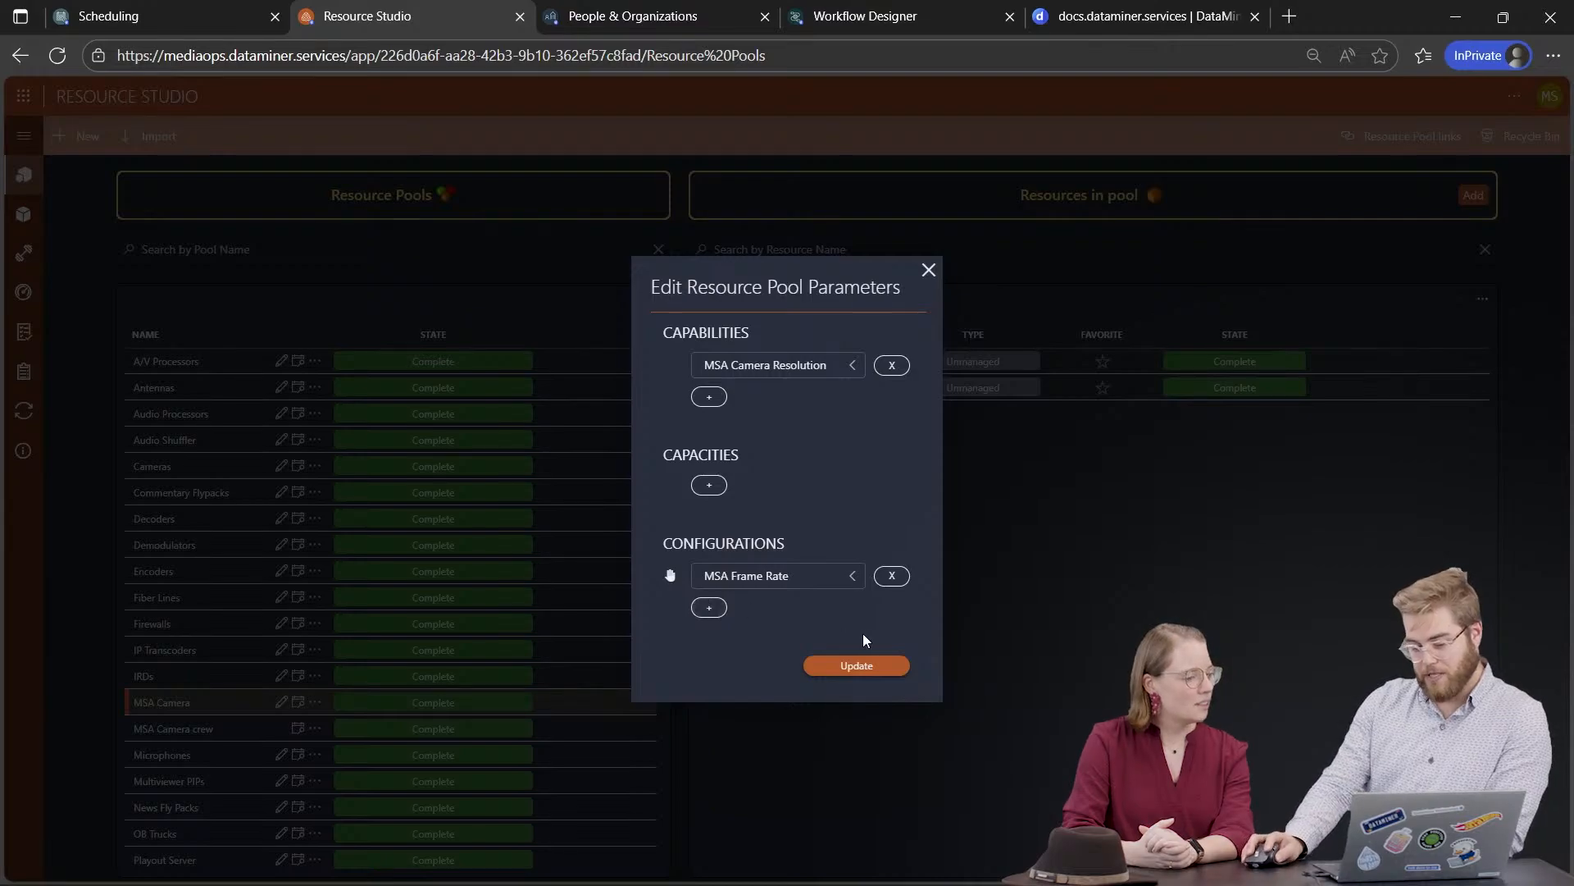
{"action": "left_click", "coordinate": [871, 668]}
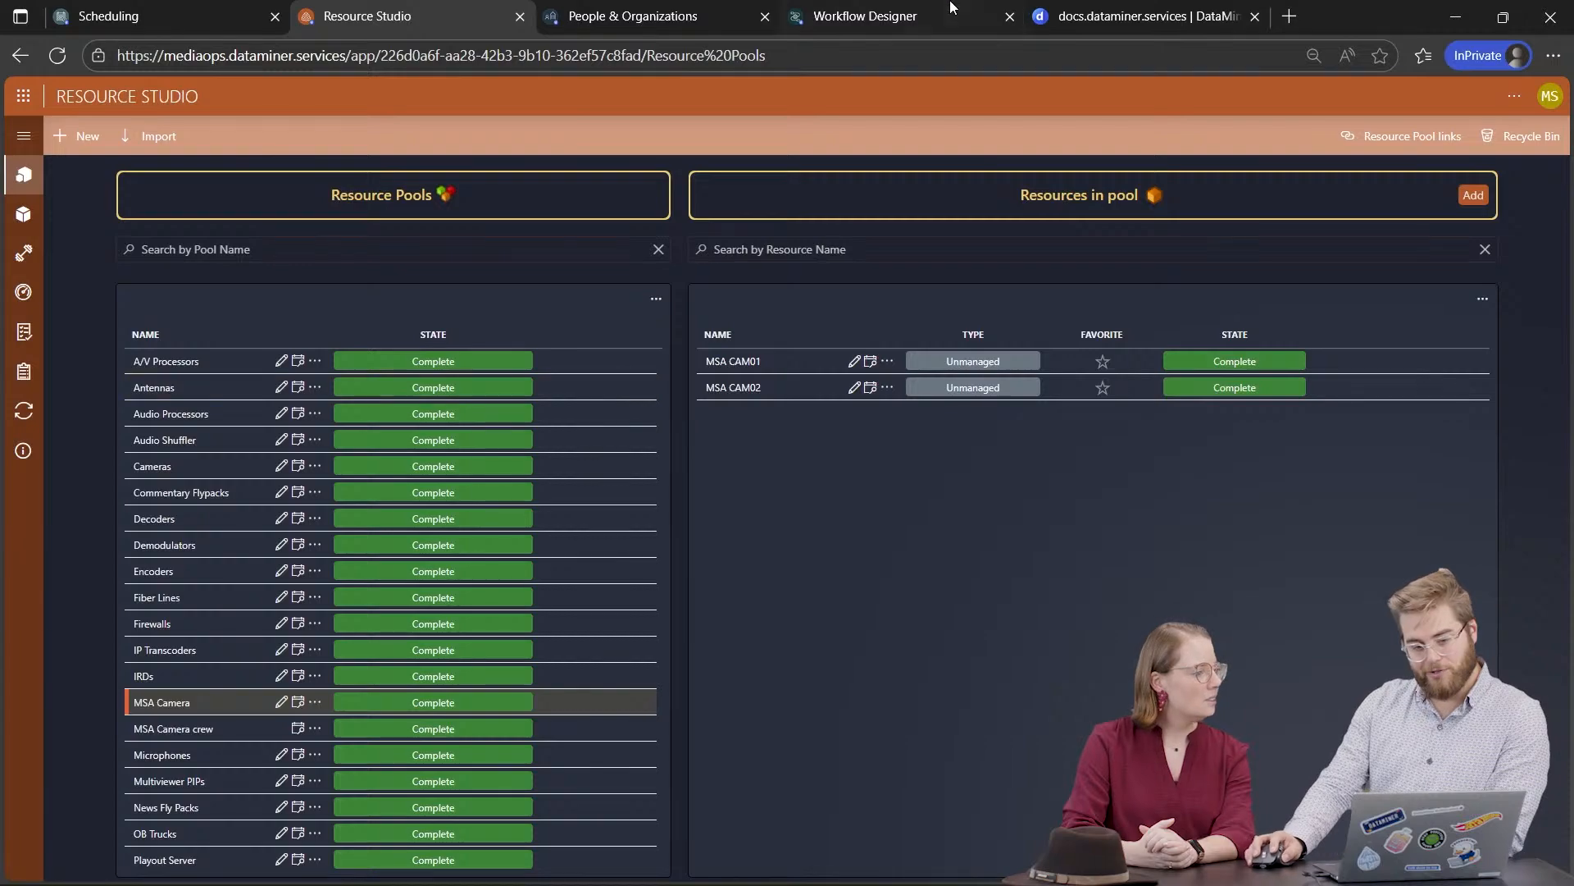
Step: In Scheduling, start a new job and push its start hour and end hour (to 17) later
{"action": "left_click", "coordinate": [229, 15]}
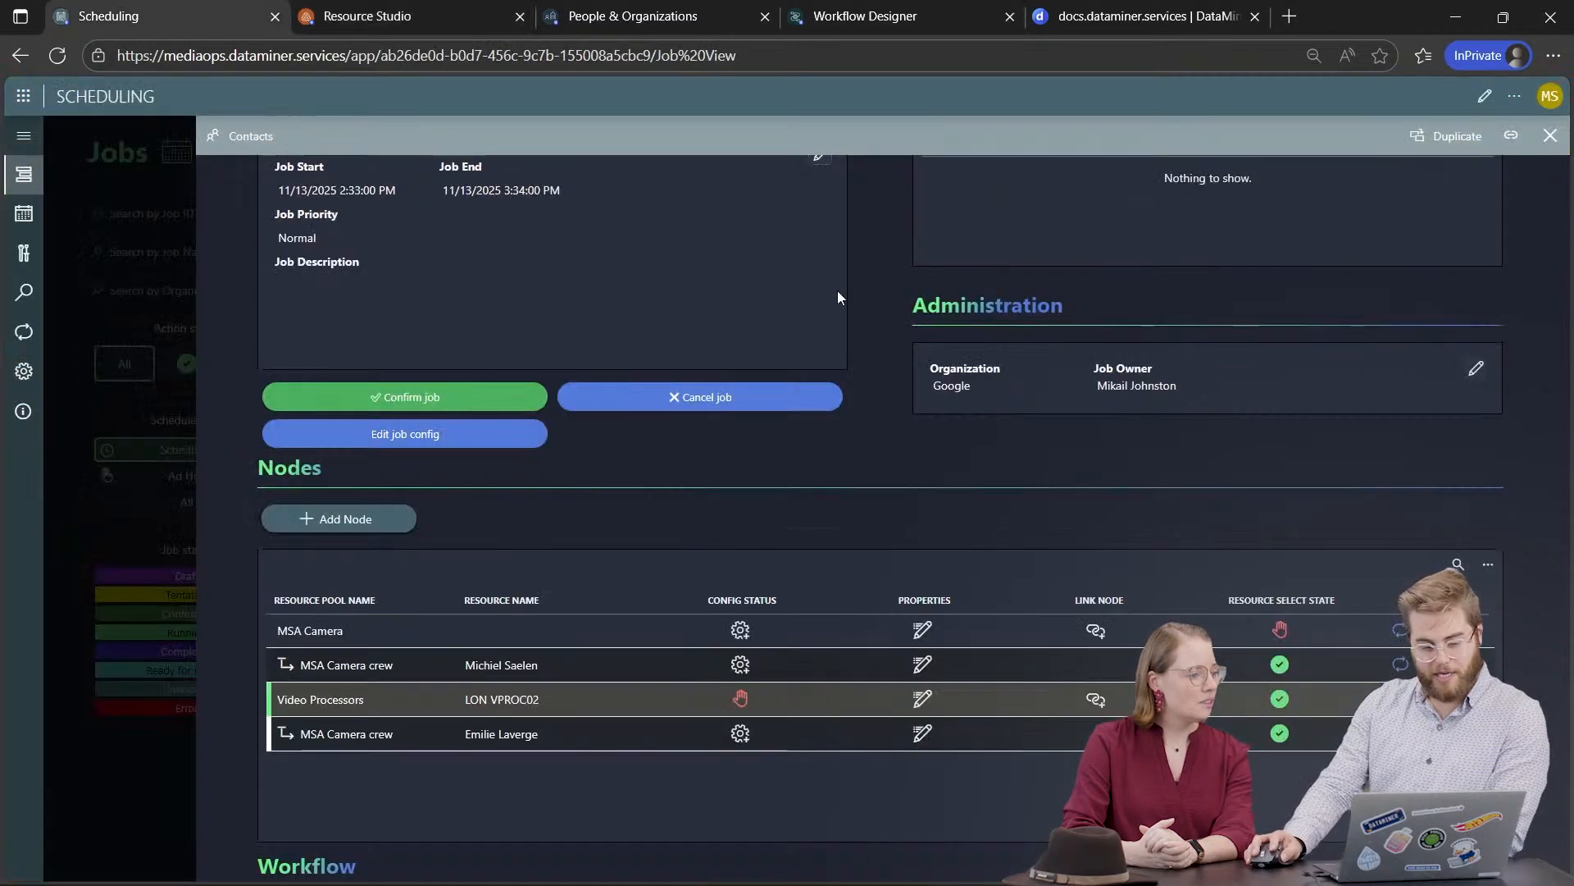
{"action": "left_click", "coordinate": [1550, 136]}
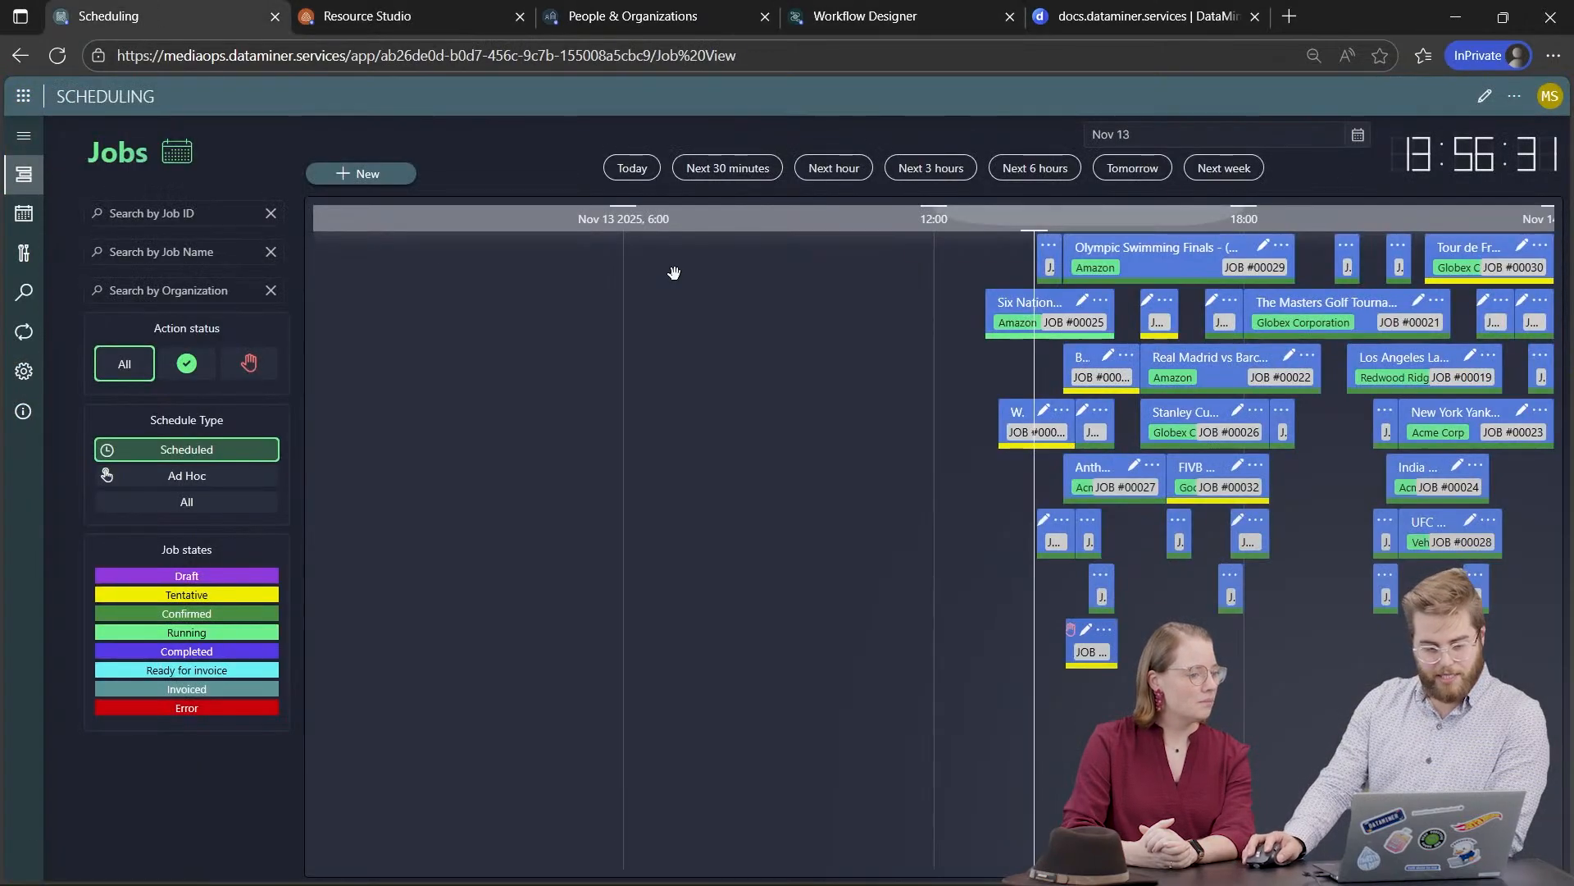
{"action": "left_click", "coordinate": [387, 174]}
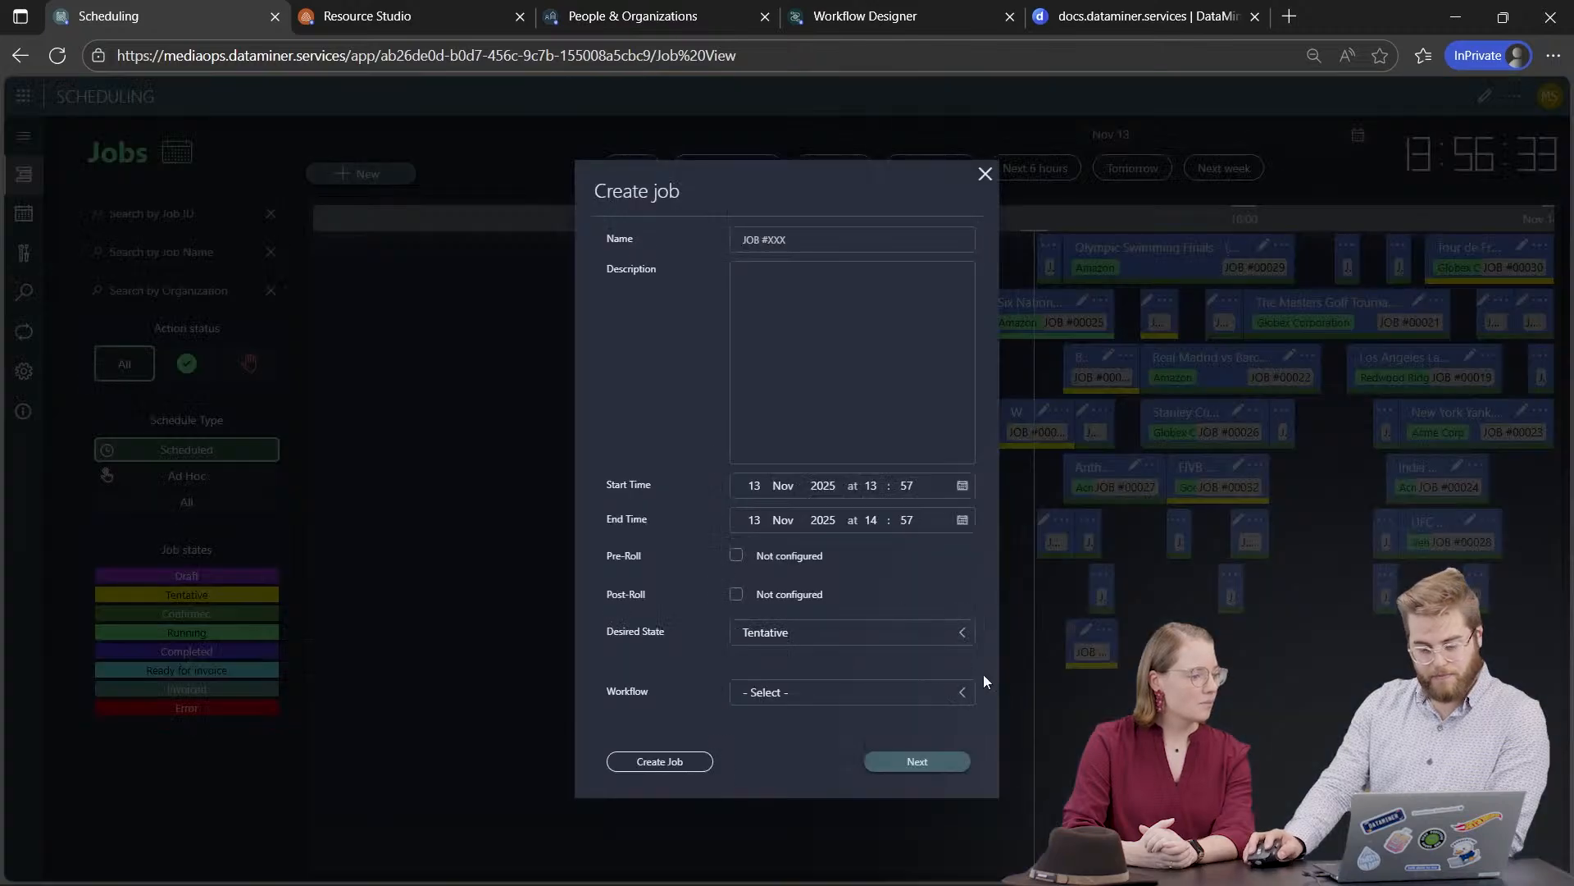
{"action": "key", "text": "Up"}
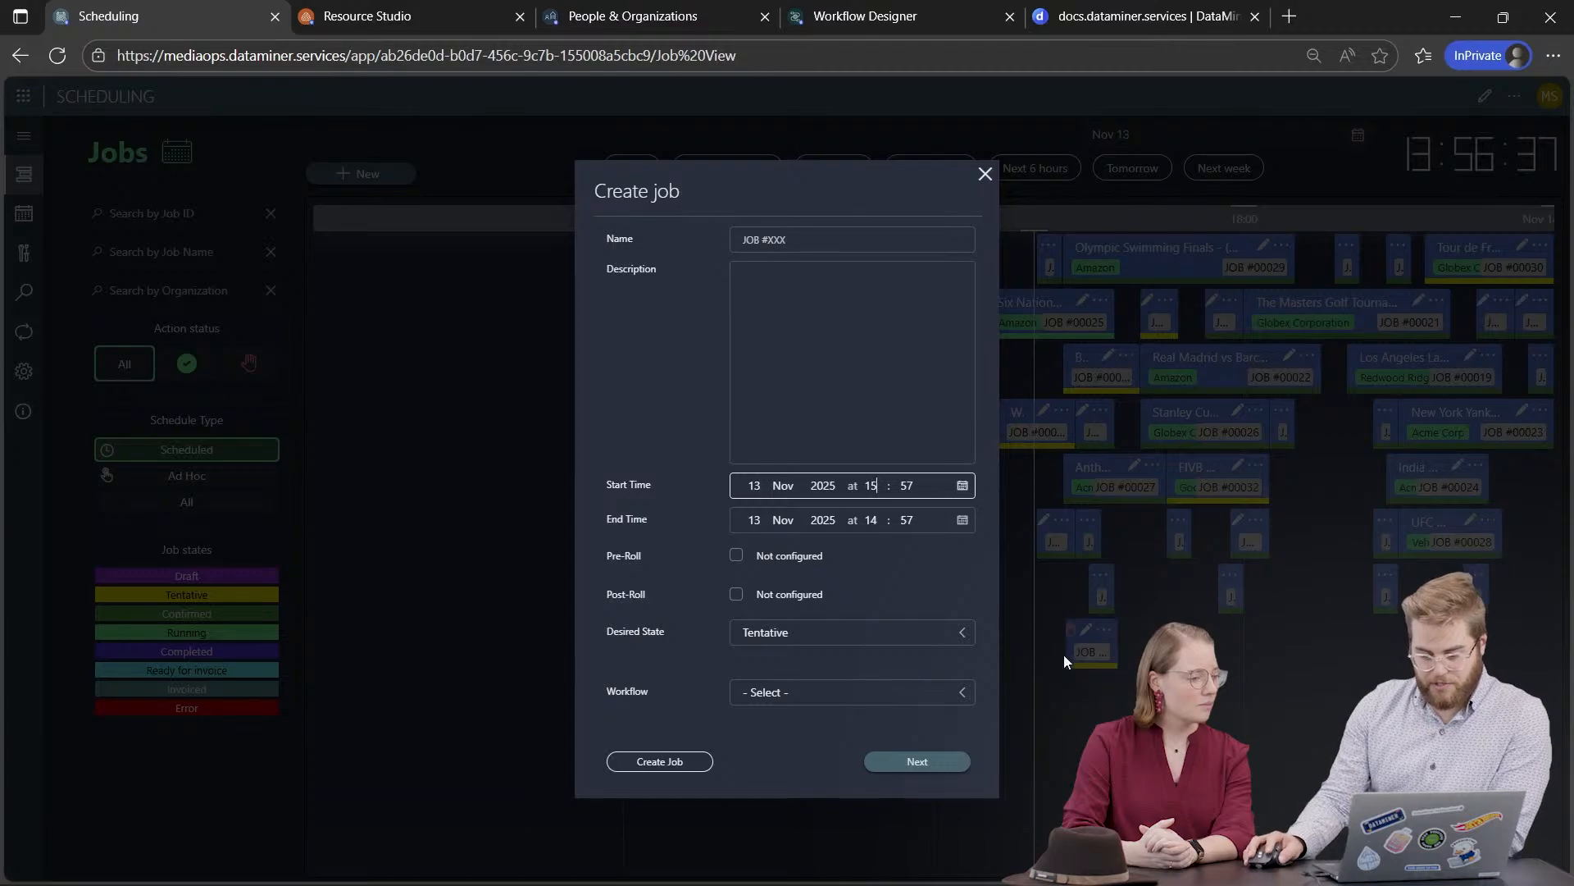
{"action": "left_click", "coordinate": [870, 522]}
{"action": "key", "text": "Up"}
{"action": "key", "text": "Up"}
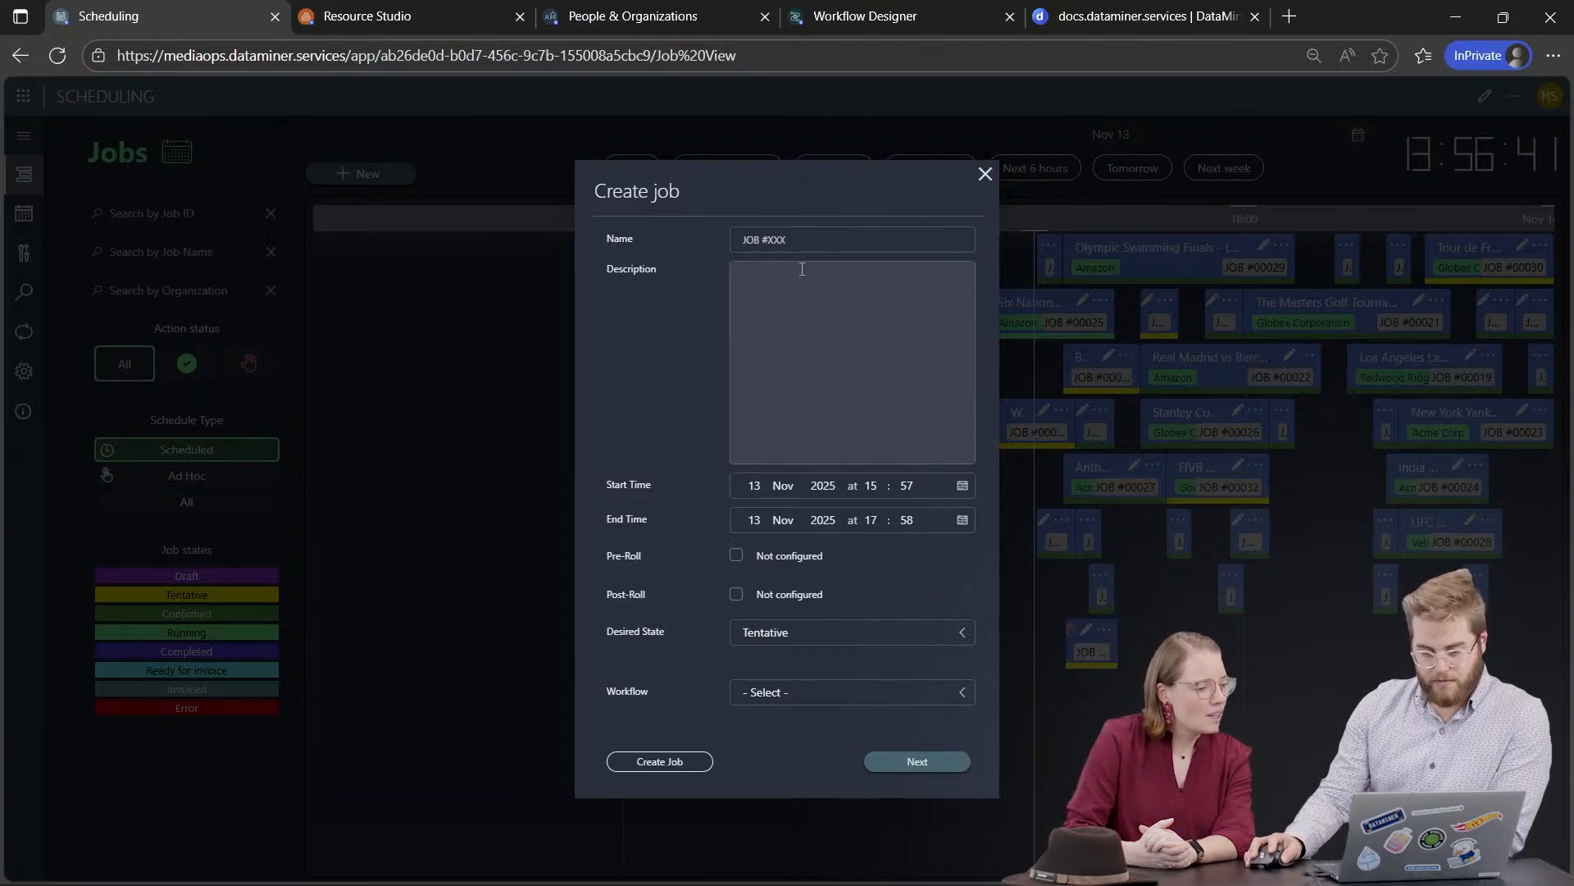
Step: Name the job 'MSA Test', create it, and start adding a node
{"action": "left_click", "coordinate": [819, 239]}
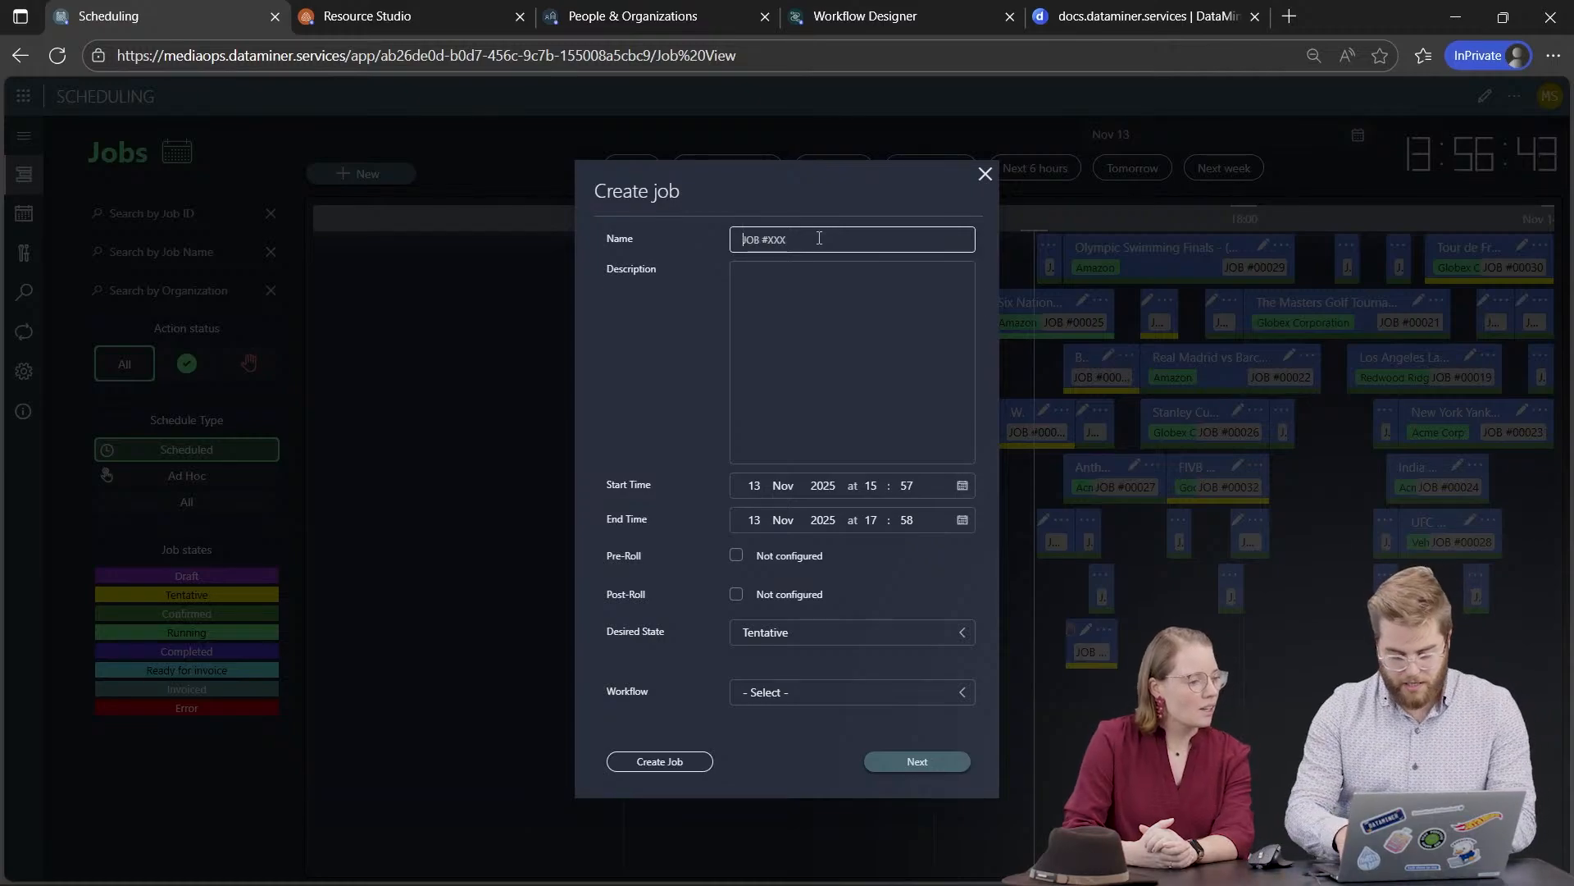
{"action": "type", "text": "MSA Test"}
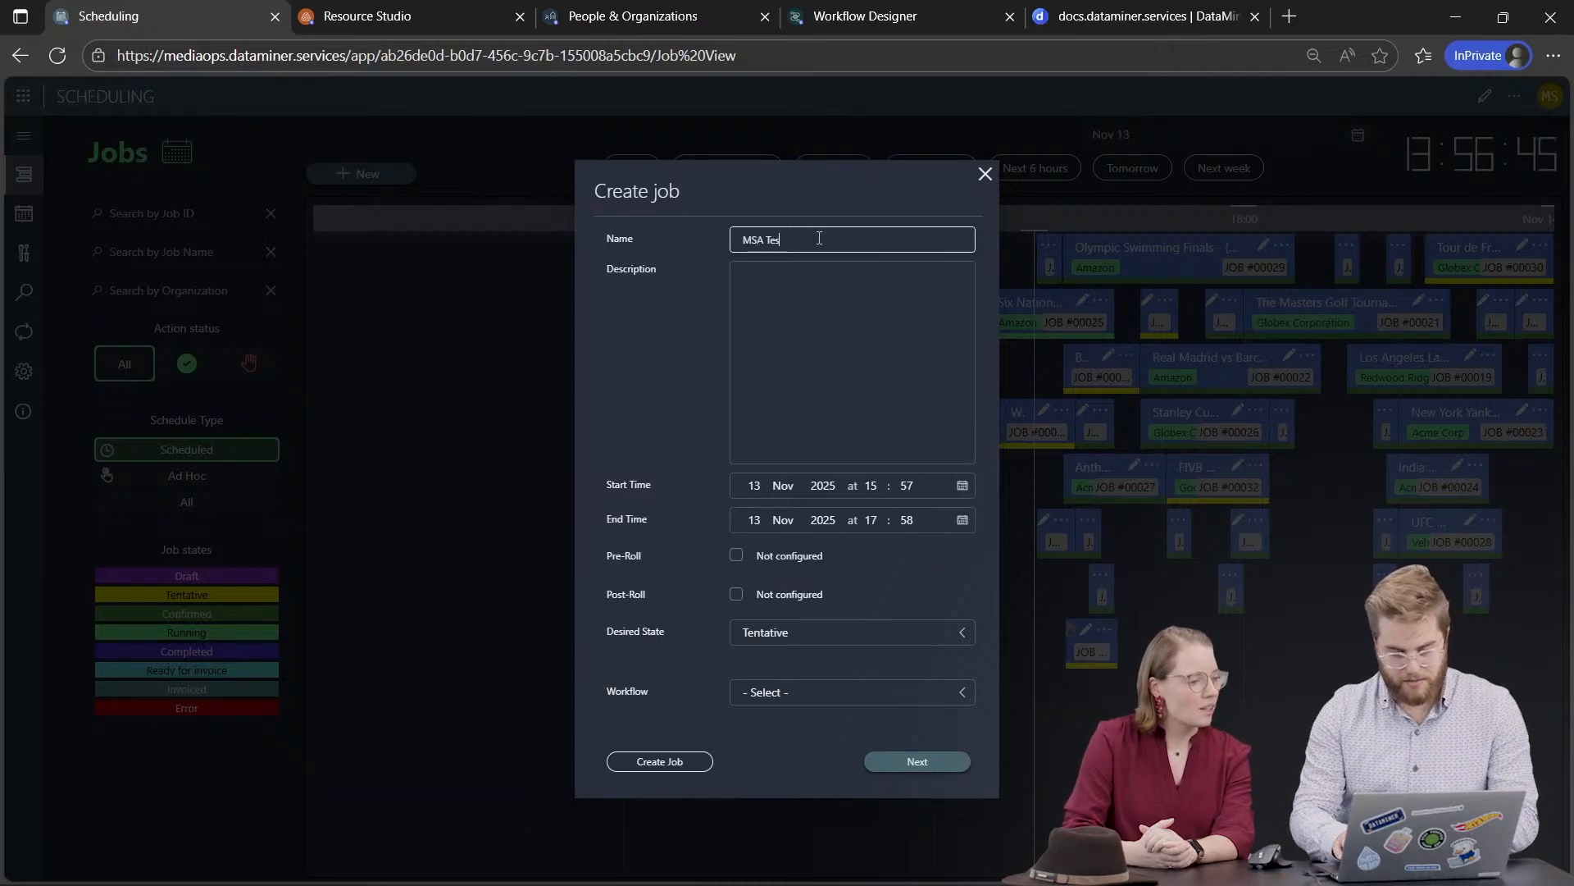
{"action": "left_click", "coordinate": [660, 762]}
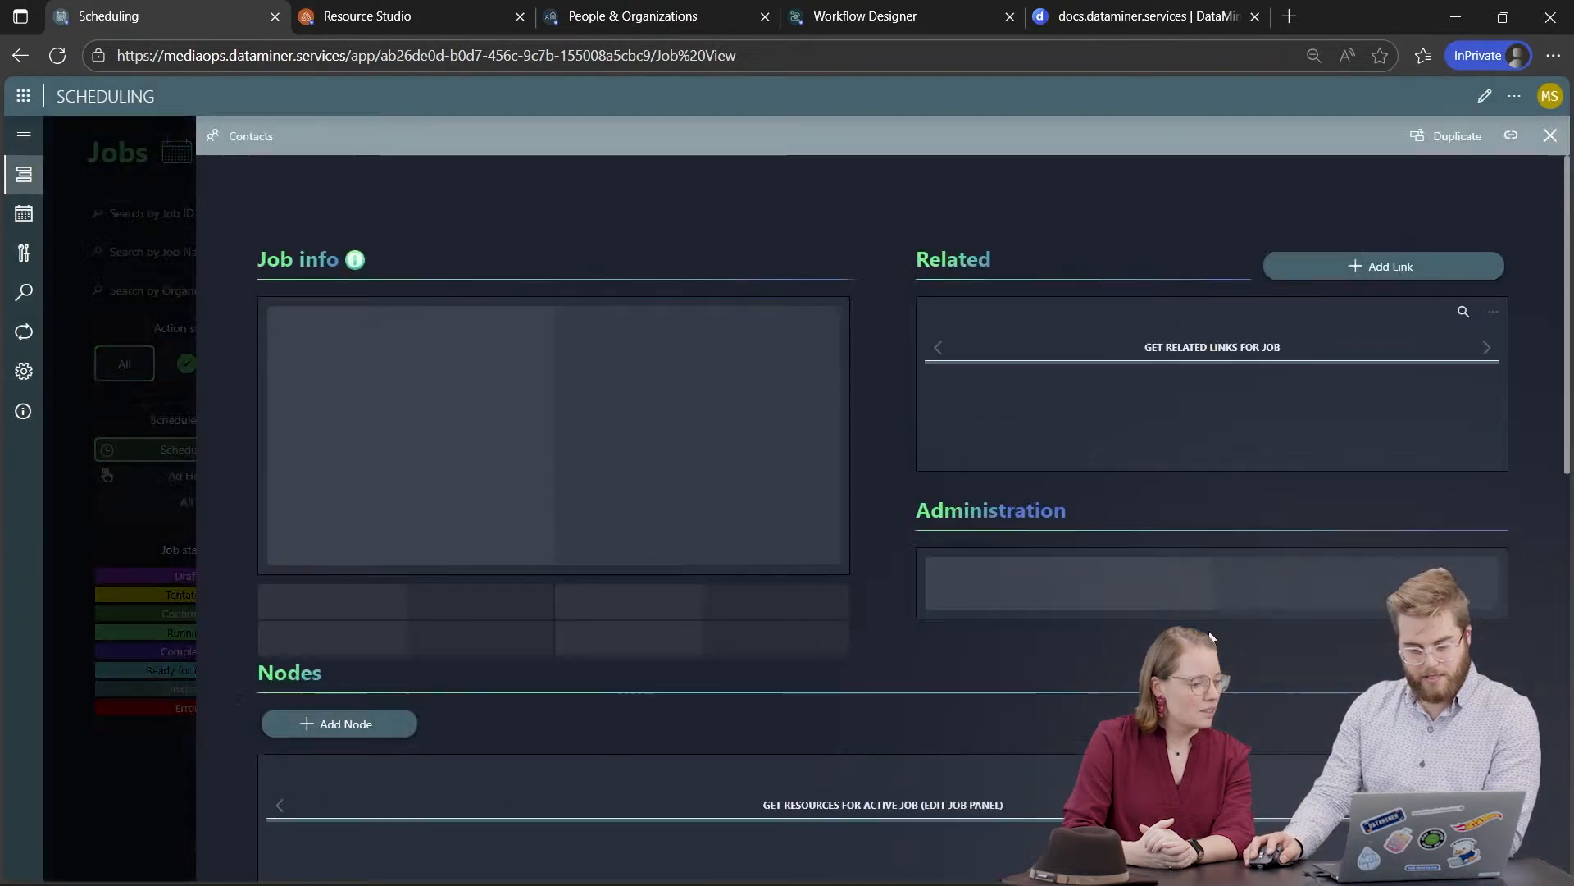
{"action": "scroll", "coordinate": [769, 657], "scroll_direction": "down", "scroll_amount": 3}
{"action": "scroll", "coordinate": [769, 659], "scroll_direction": "down", "scroll_amount": 2}
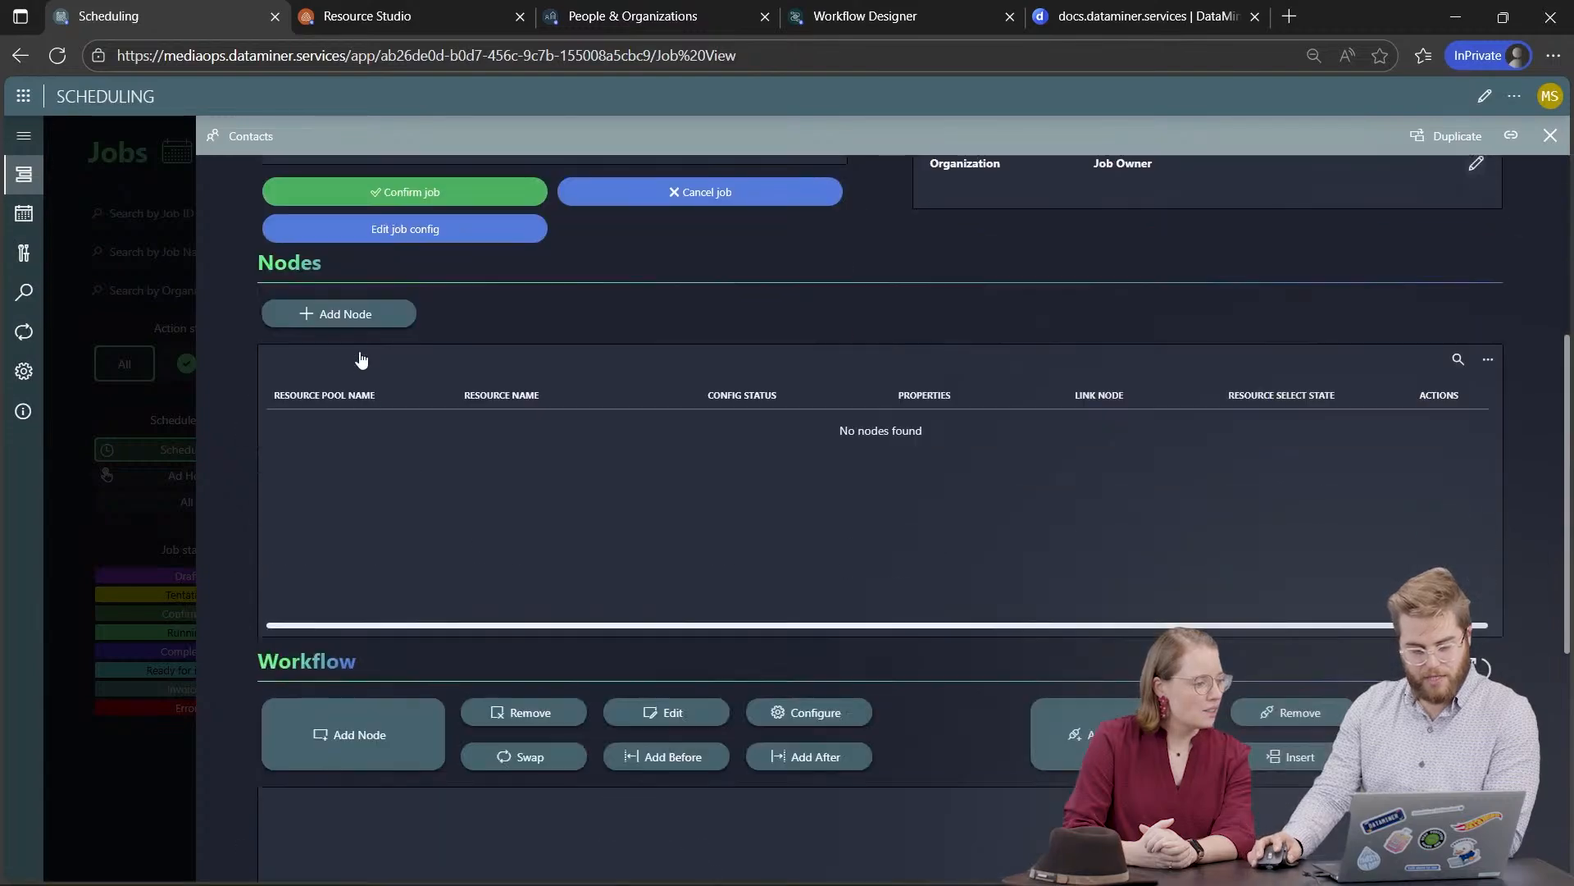
{"action": "left_click", "coordinate": [343, 311]}
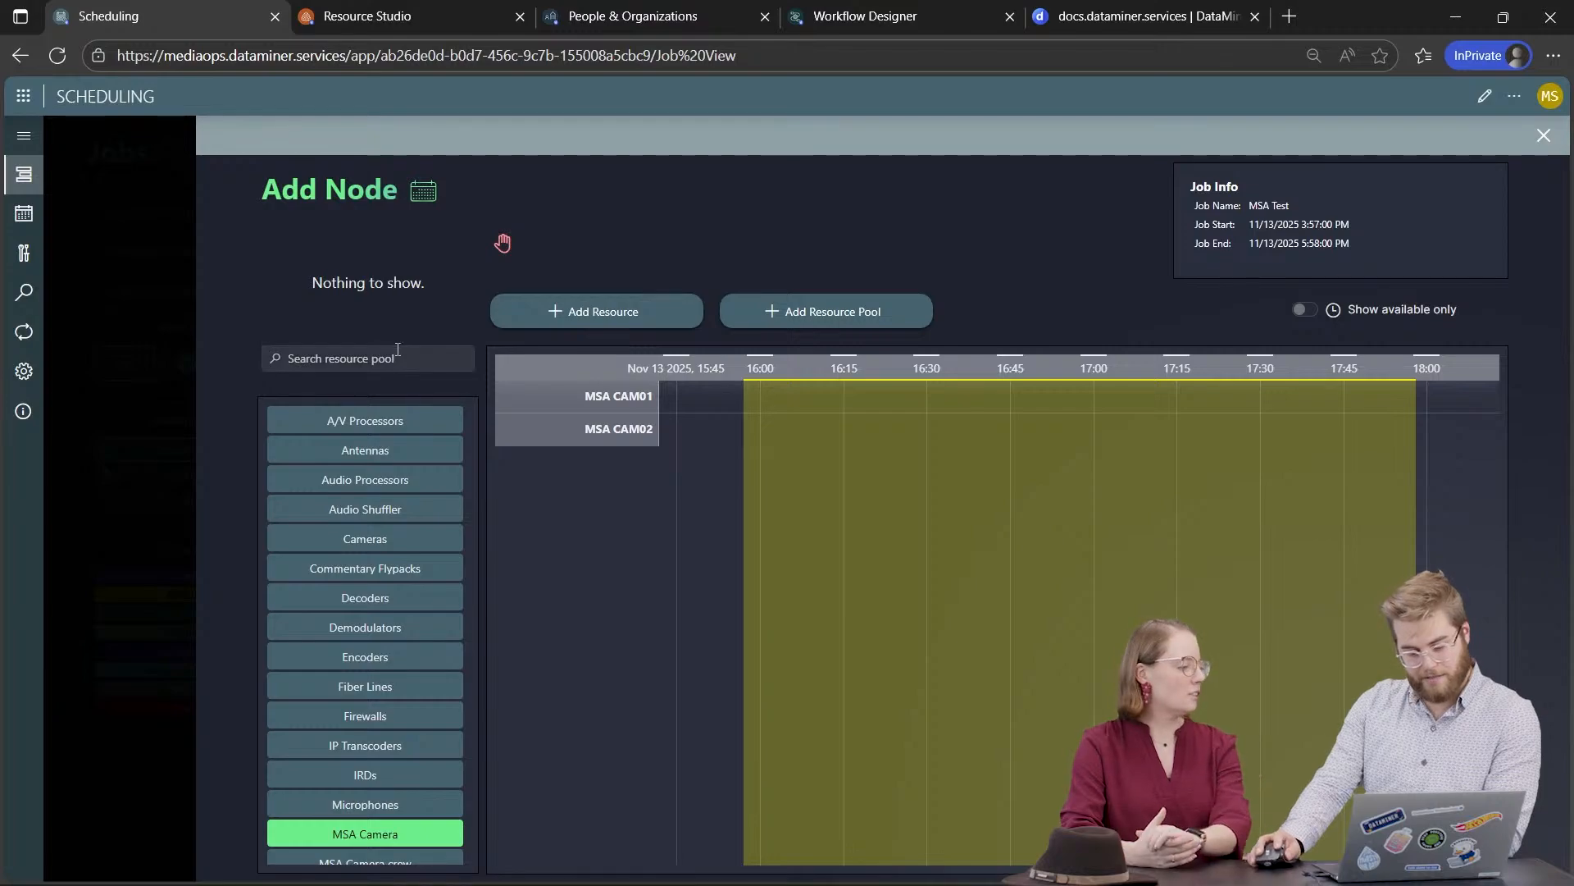
Step: Book MSA CAM02 from the MSA Camera pool with its MSA Frame Rate at 60 fps
{"action": "left_click", "coordinate": [394, 659]}
{"action": "left_click", "coordinate": [374, 837]}
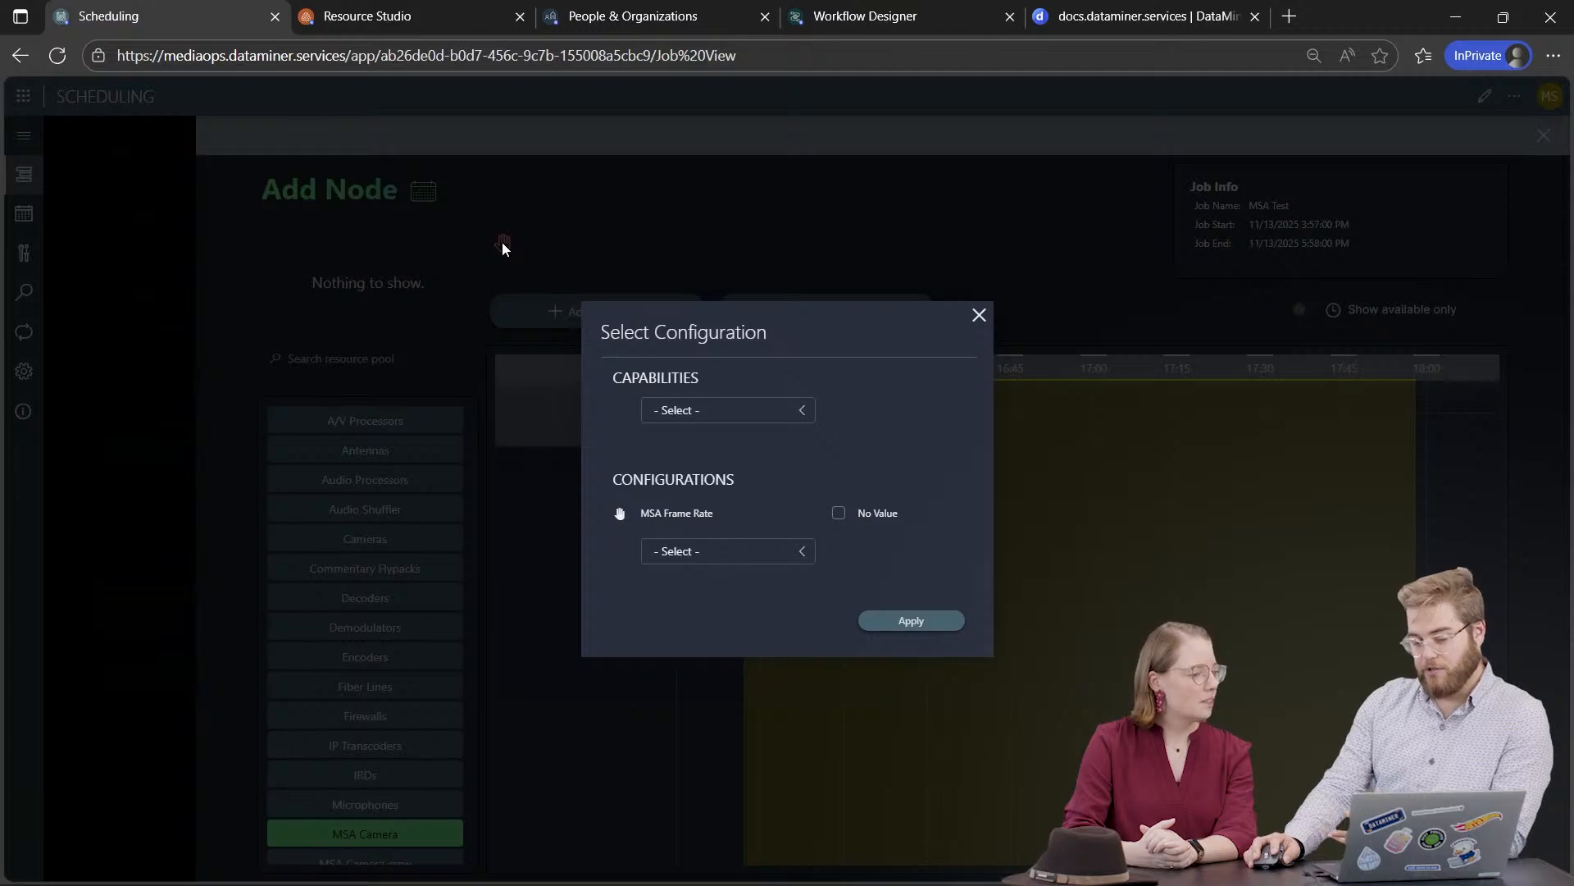
{"action": "left_click", "coordinate": [835, 515]}
{"action": "left_click", "coordinate": [911, 516]}
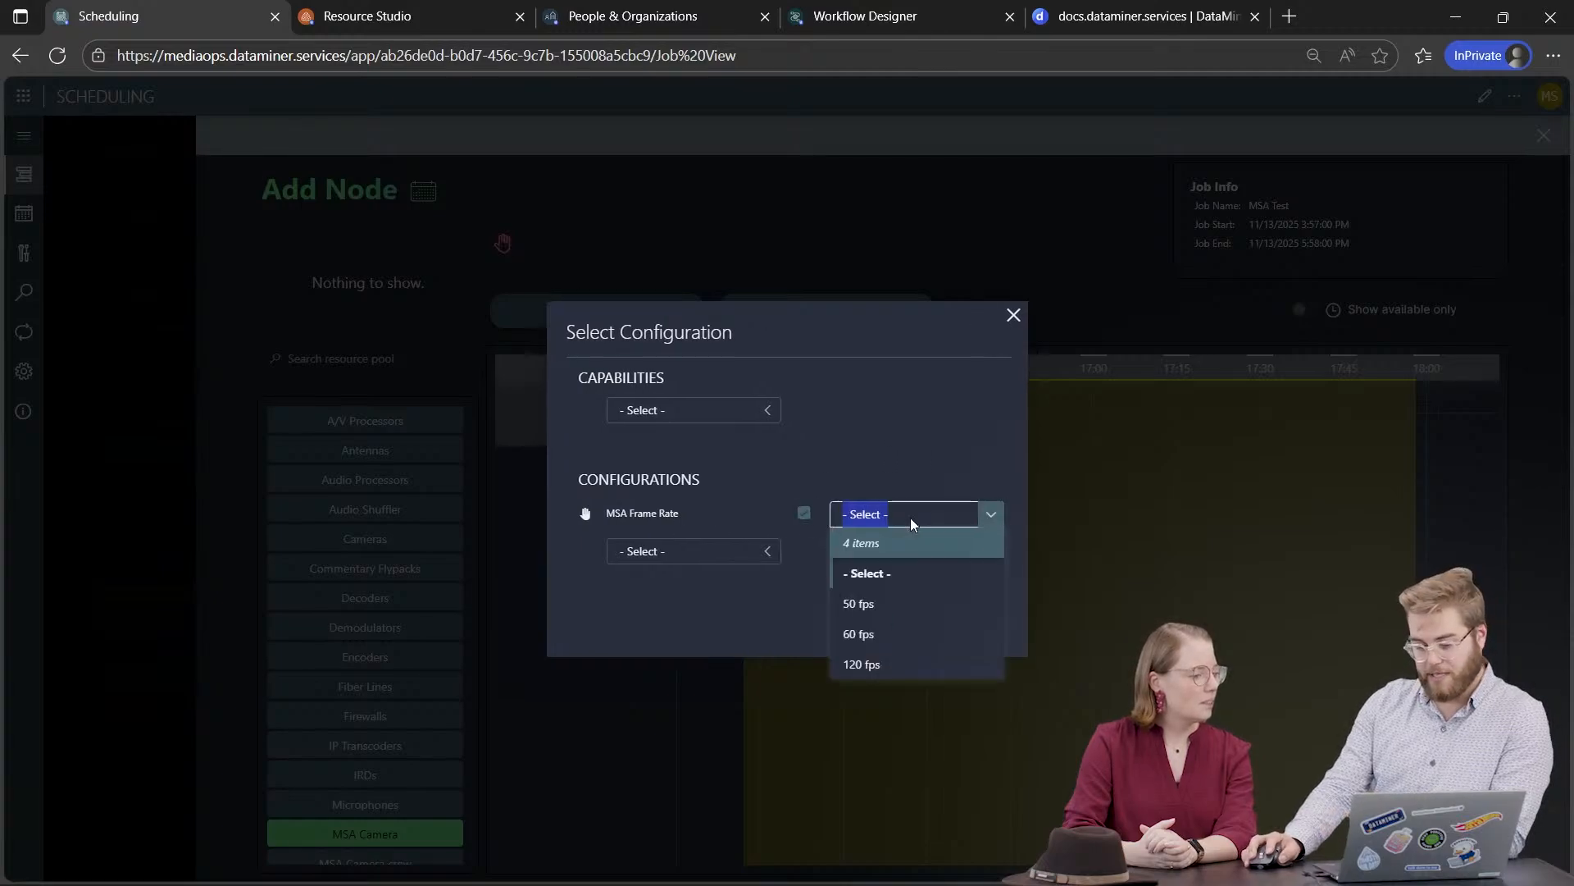
{"action": "left_click", "coordinate": [869, 634]}
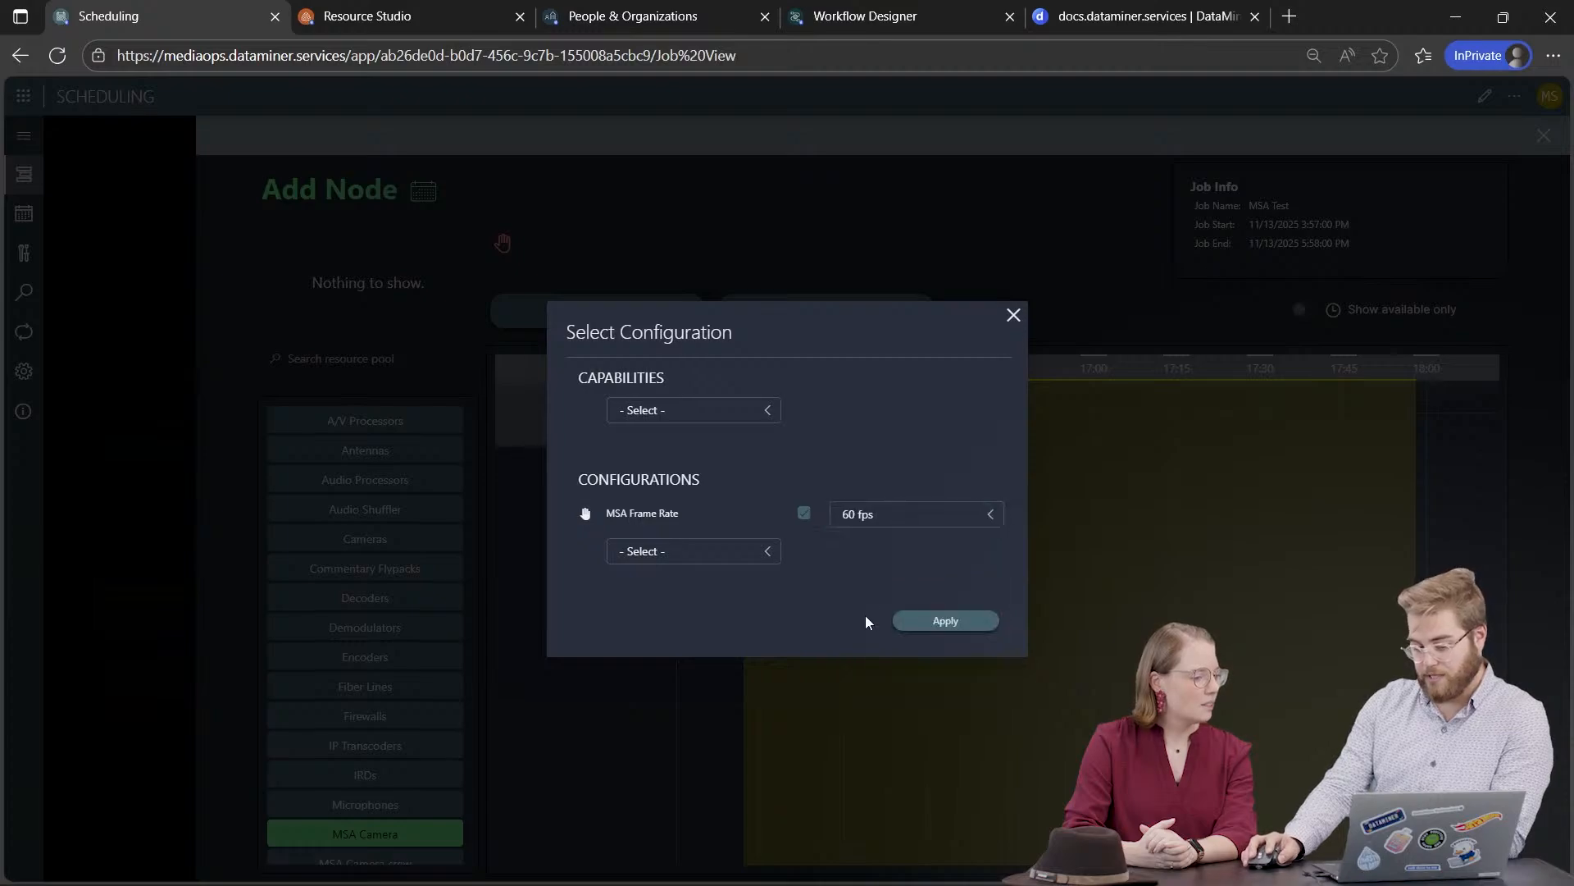
{"action": "left_click", "coordinate": [956, 619]}
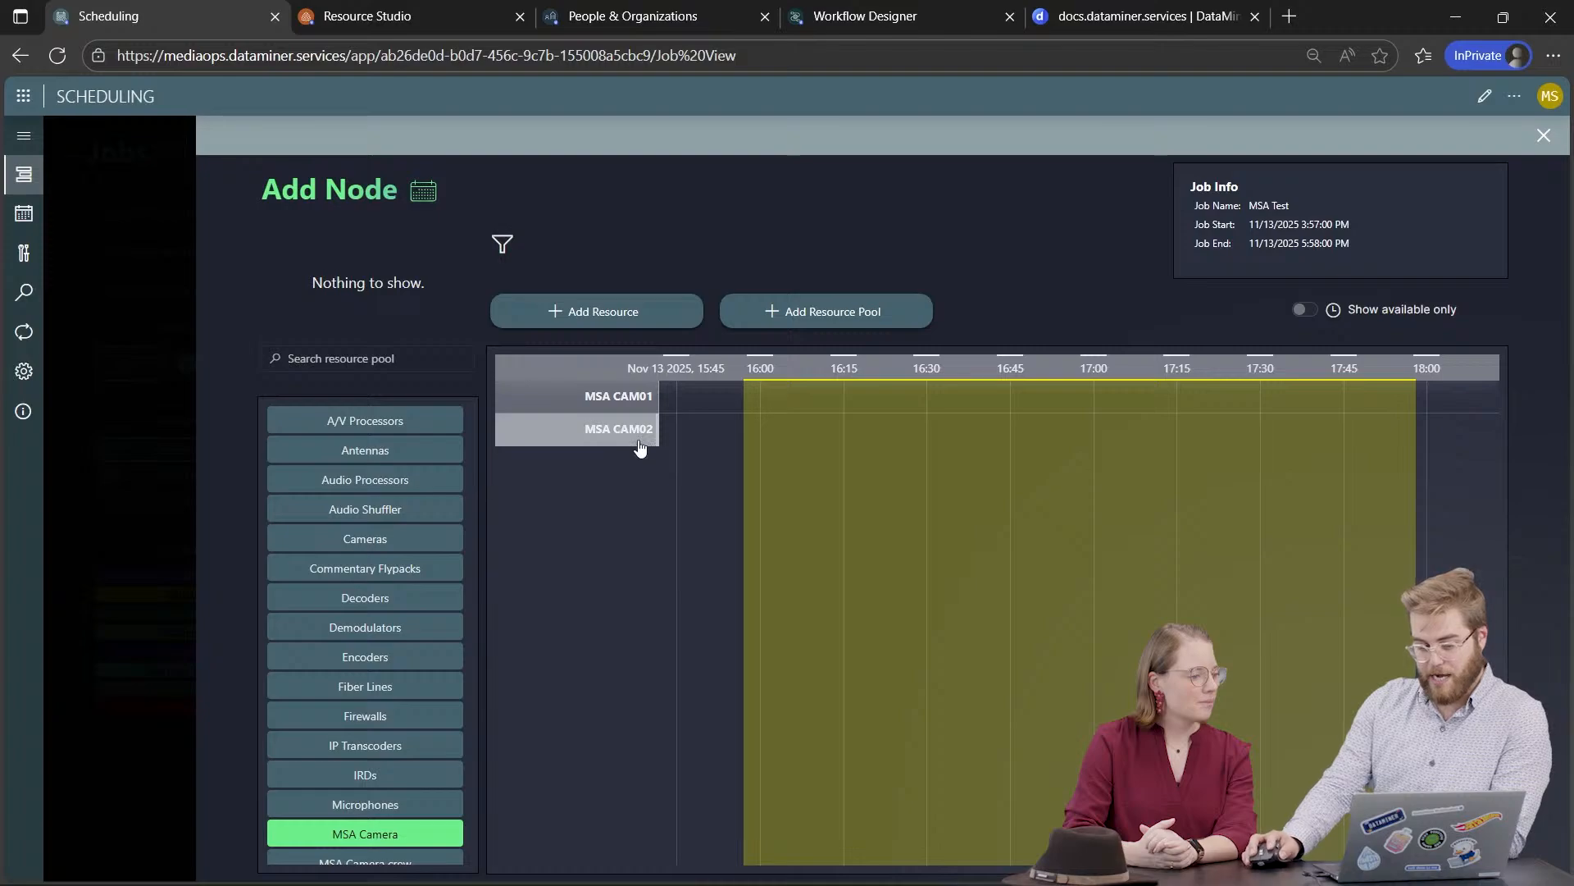
{"action": "left_click", "coordinate": [615, 312]}
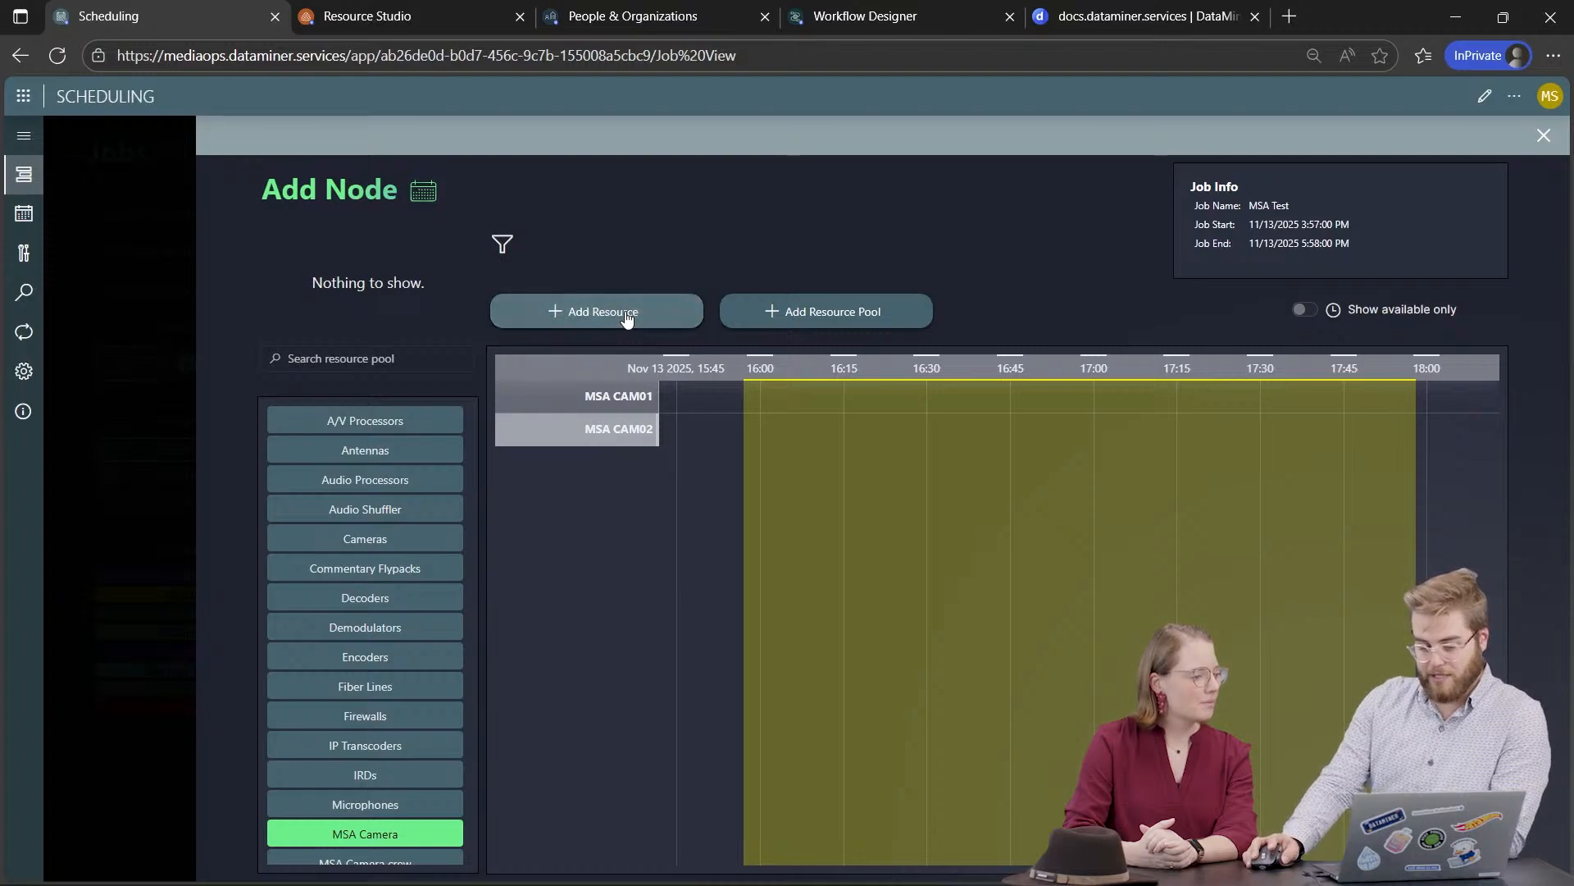
{"action": "left_click", "coordinate": [1556, 136]}
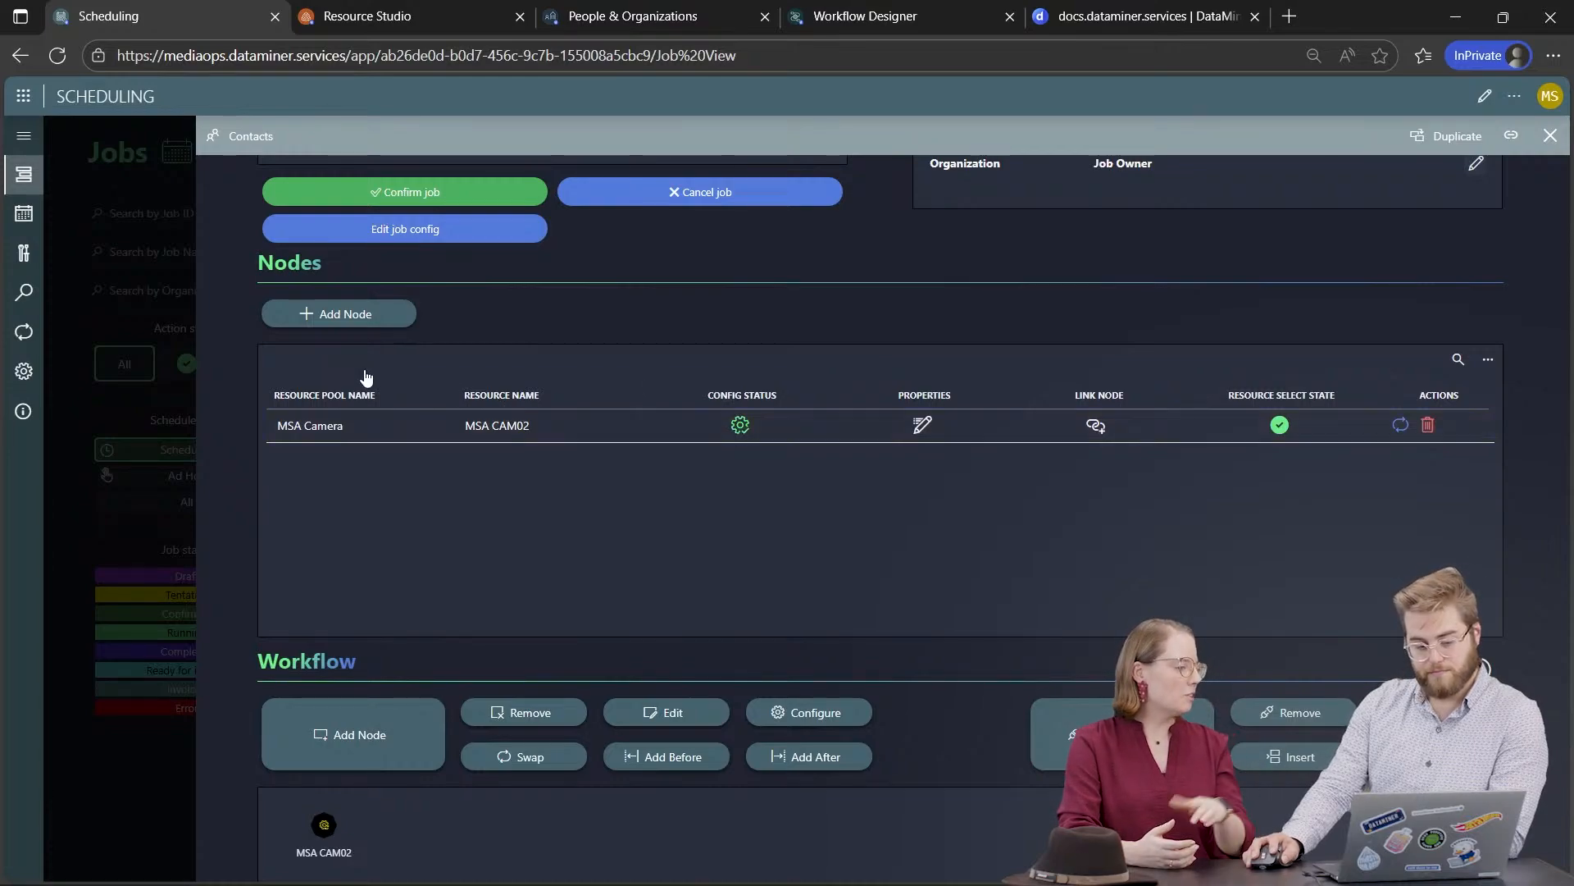
Step: Book MSA CAM01 as a second MSA Camera node and return to the job details
{"action": "left_click", "coordinate": [369, 323]}
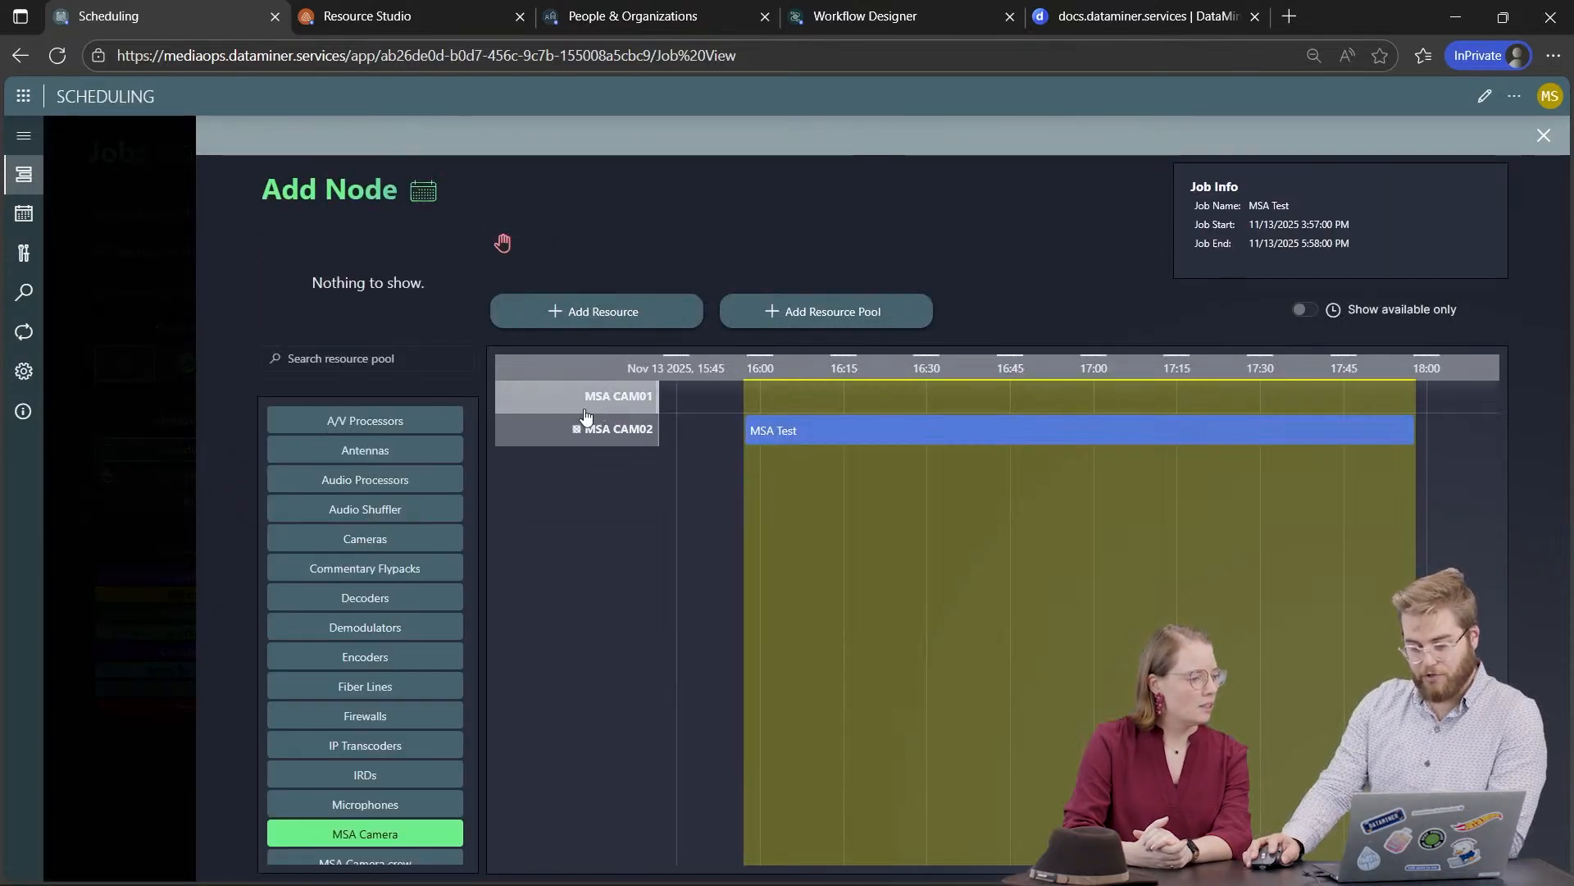
{"action": "left_click", "coordinate": [628, 326]}
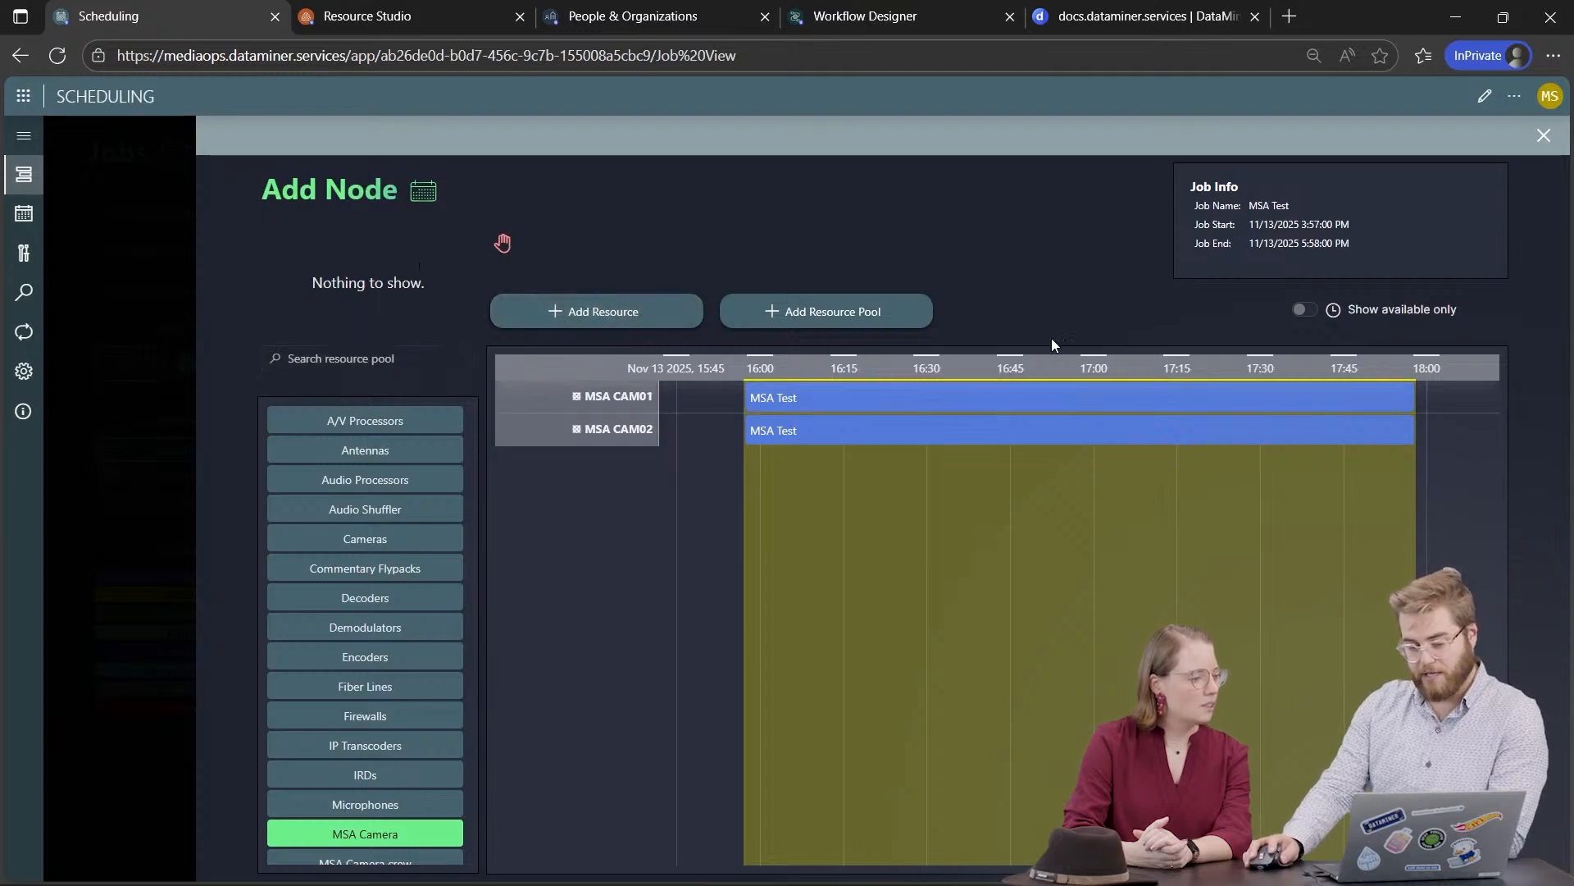
{"action": "left_click", "coordinate": [1544, 137]}
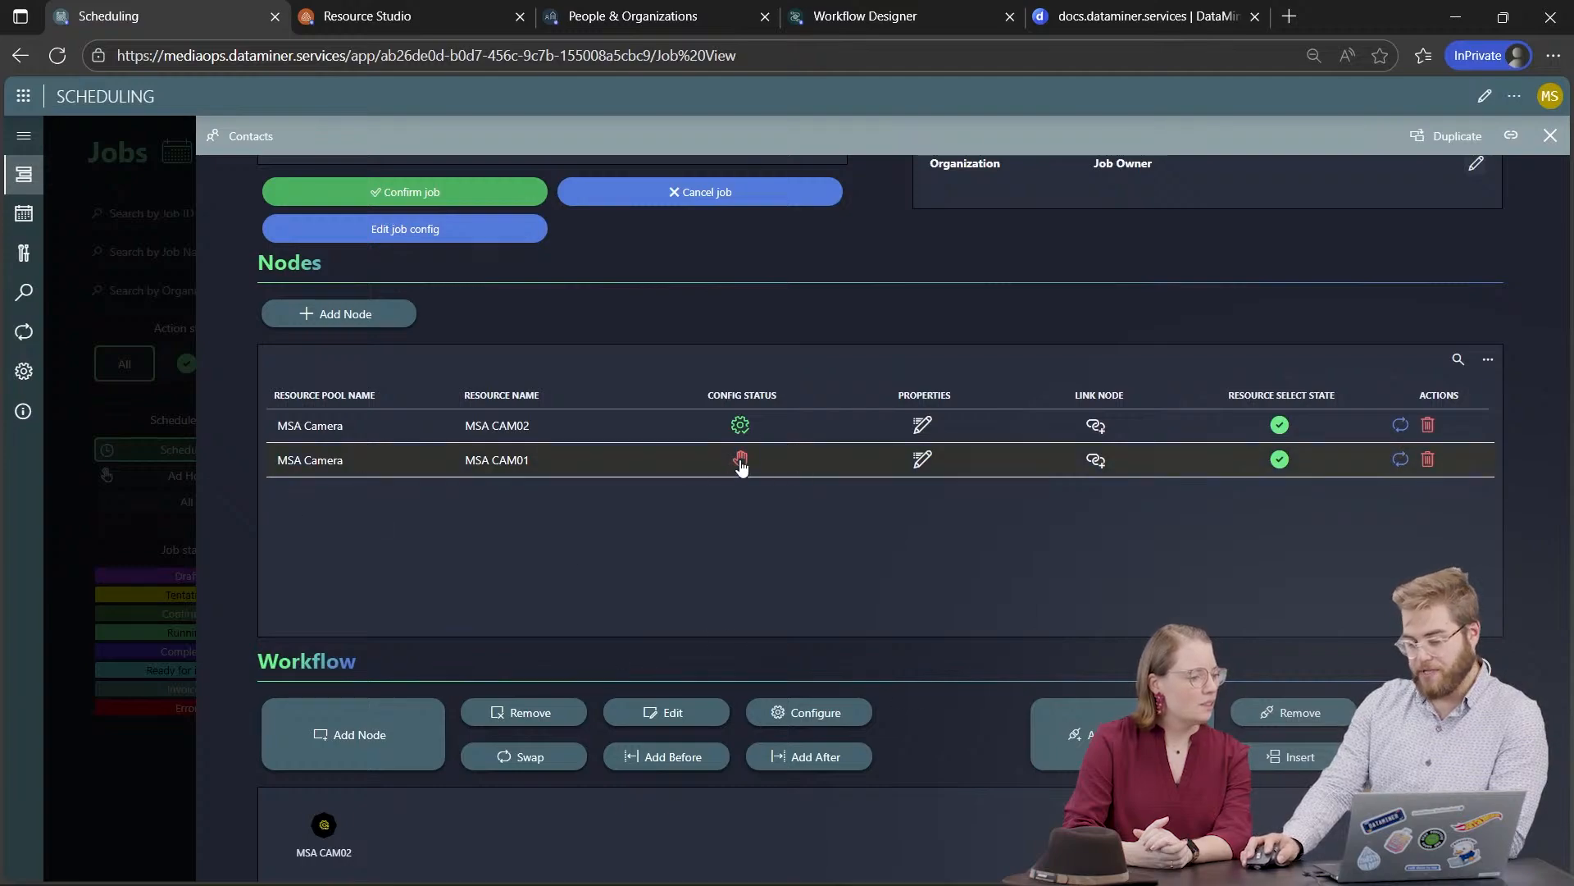
{"action": "scroll", "coordinate": [485, 408], "scroll_direction": "up", "scroll_amount": 1}
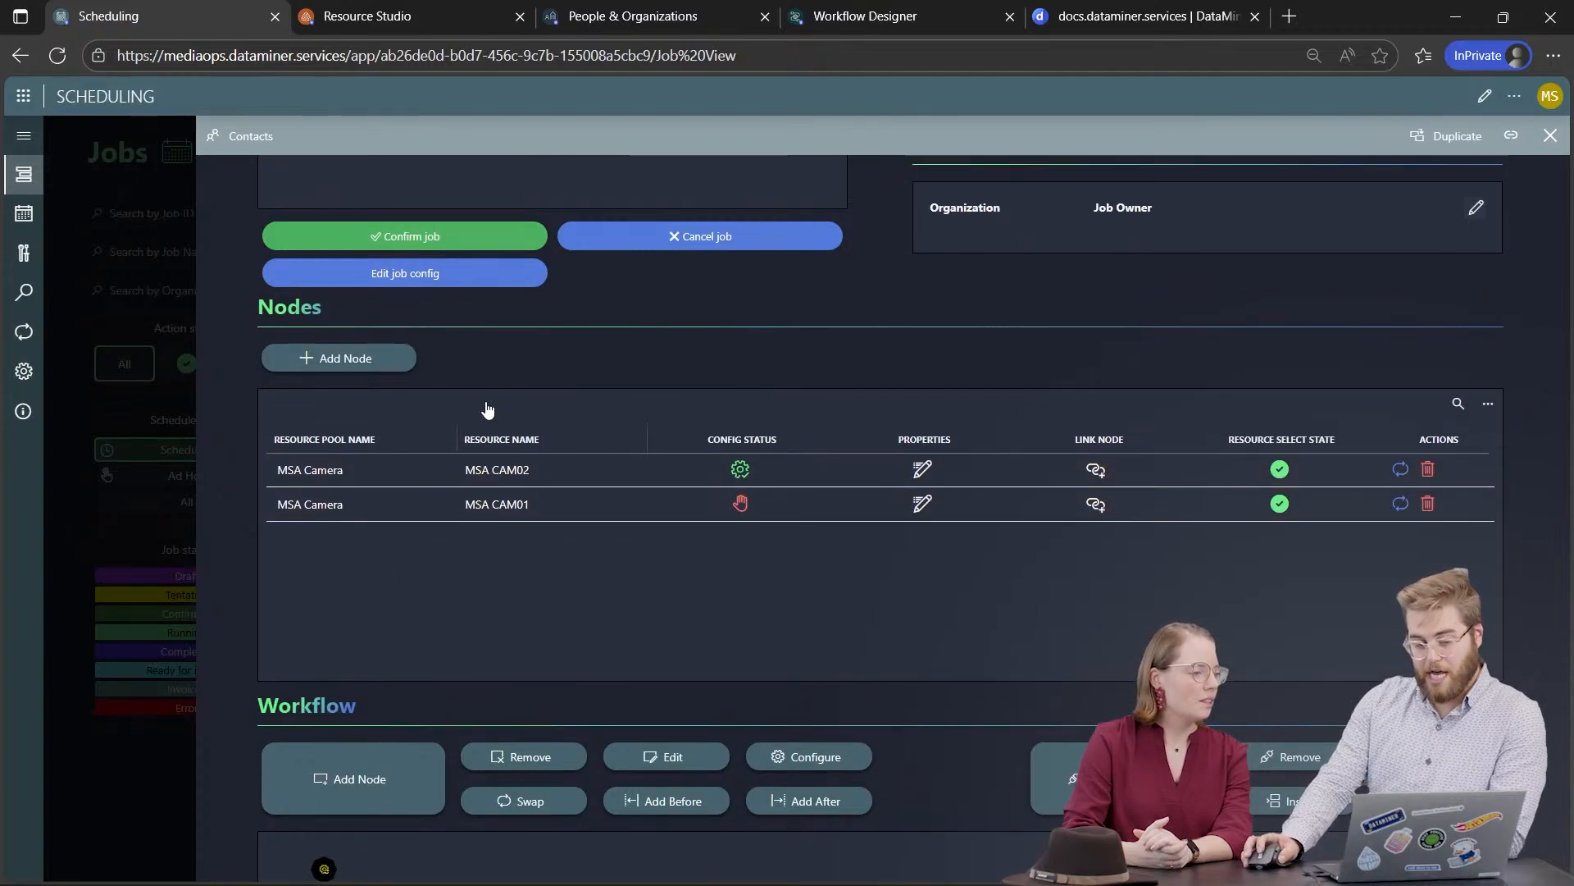
Step: After the failed confirmation, set MSA CAM01's MSA Frame Rate to 120 fps and confirm again
{"action": "left_click", "coordinate": [470, 296]}
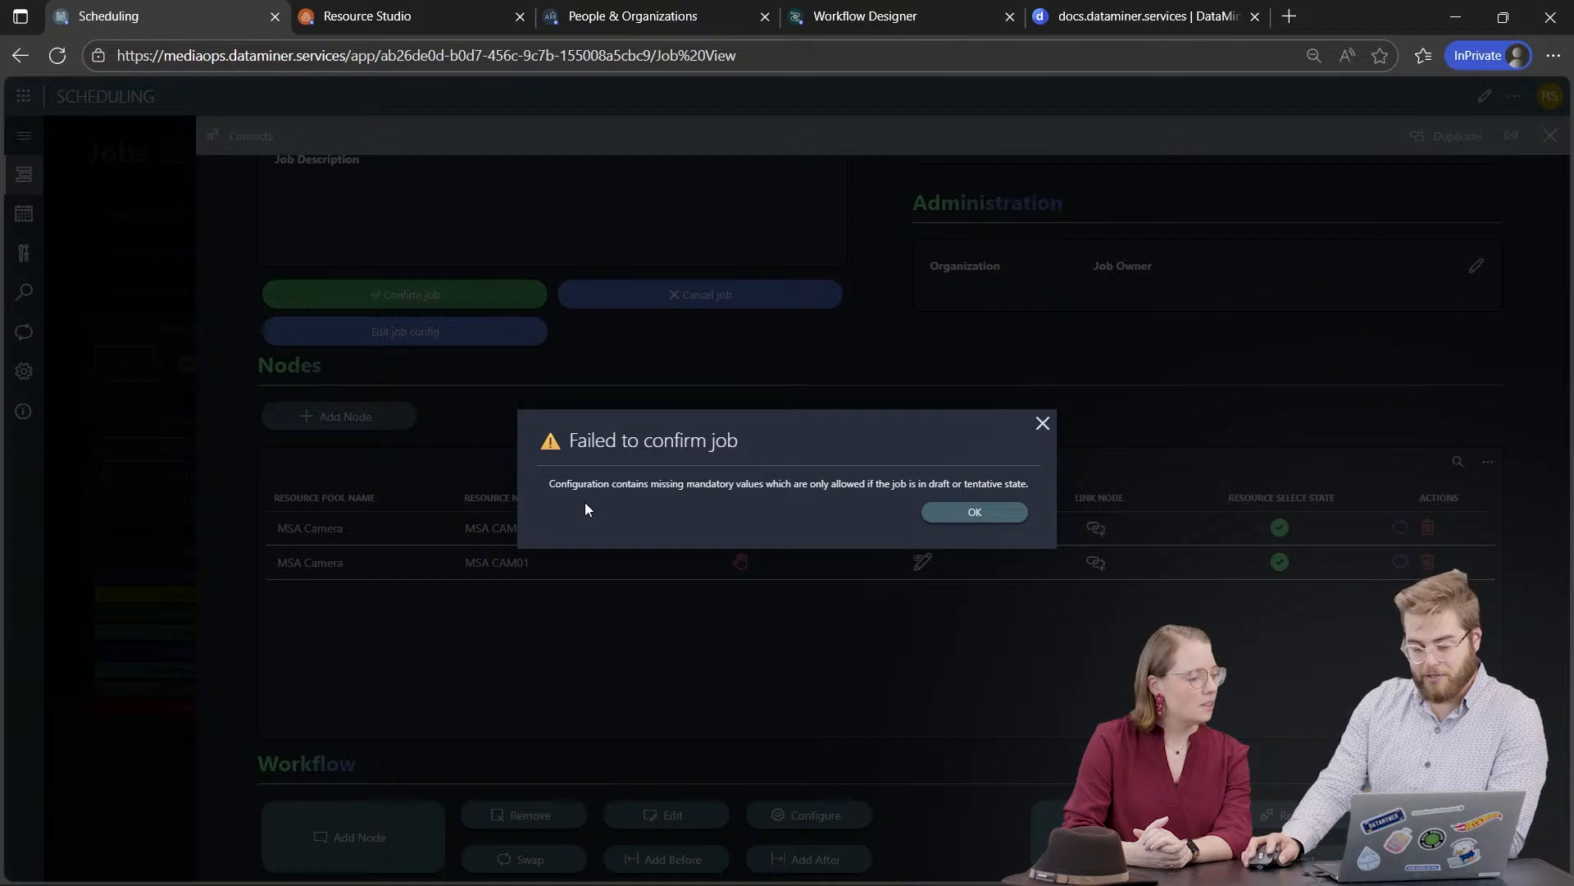
{"action": "left_click", "coordinate": [994, 516]}
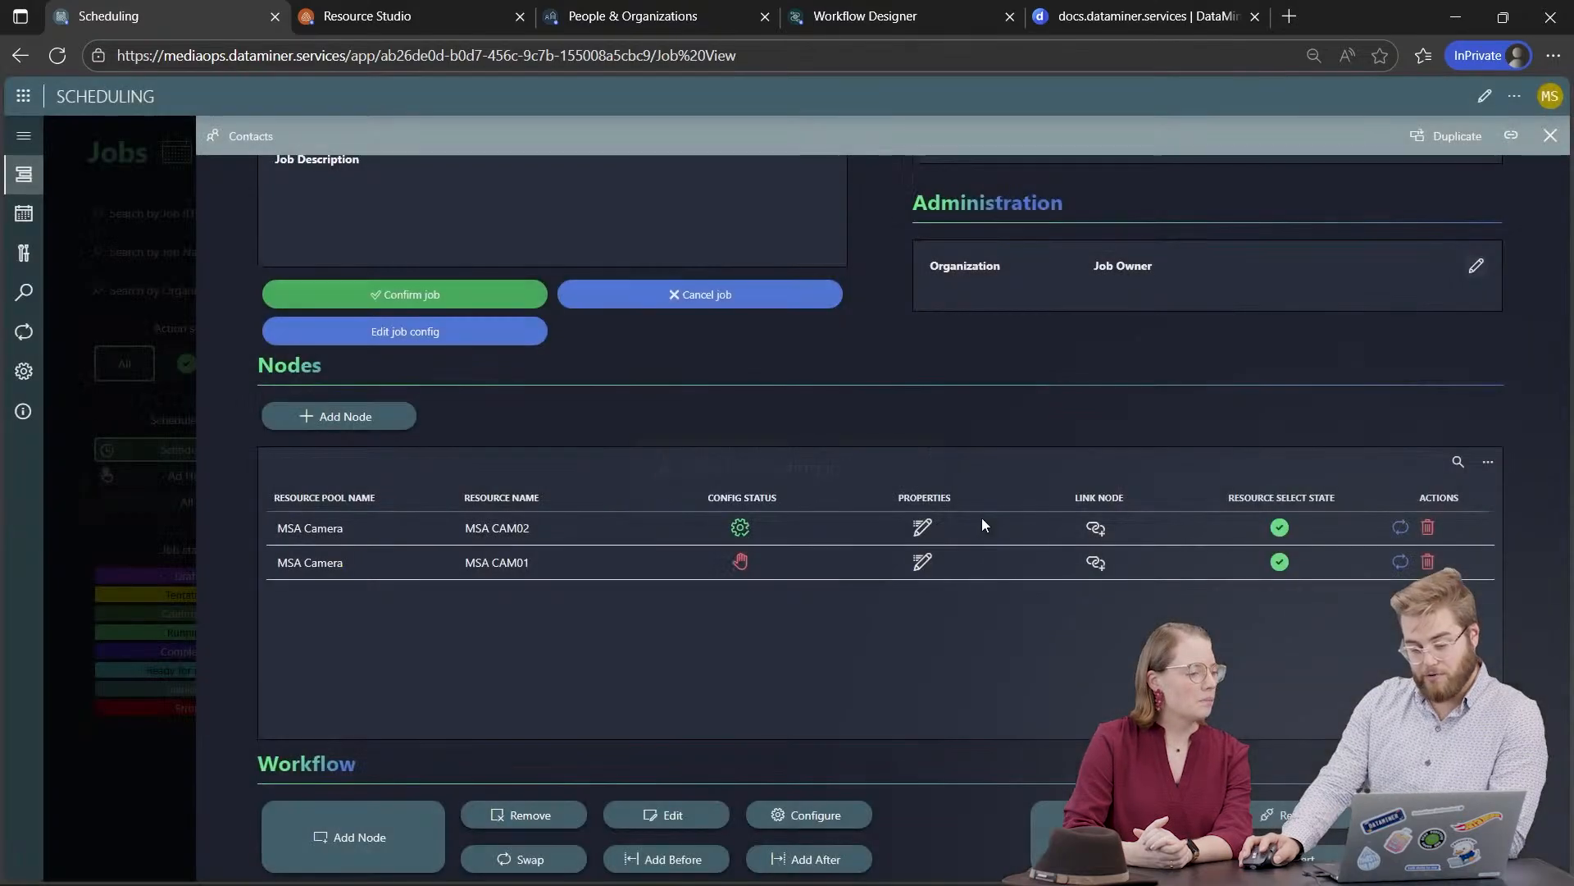
{"action": "left_click", "coordinate": [739, 562]}
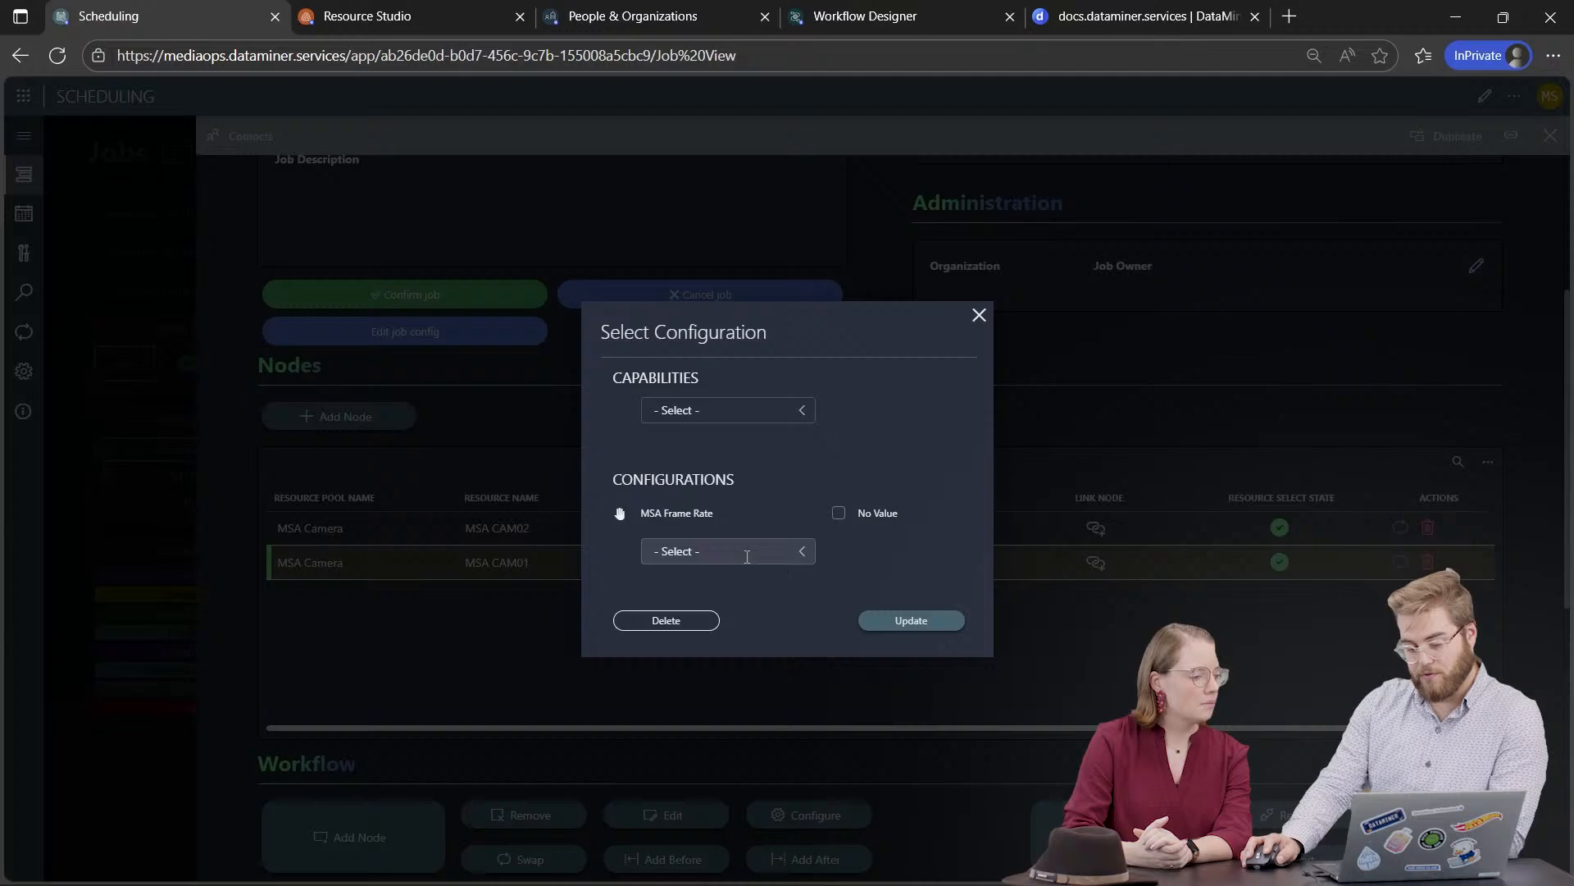
{"action": "left_click", "coordinate": [838, 514]}
{"action": "left_click", "coordinate": [840, 515]}
{"action": "left_click", "coordinate": [895, 663]}
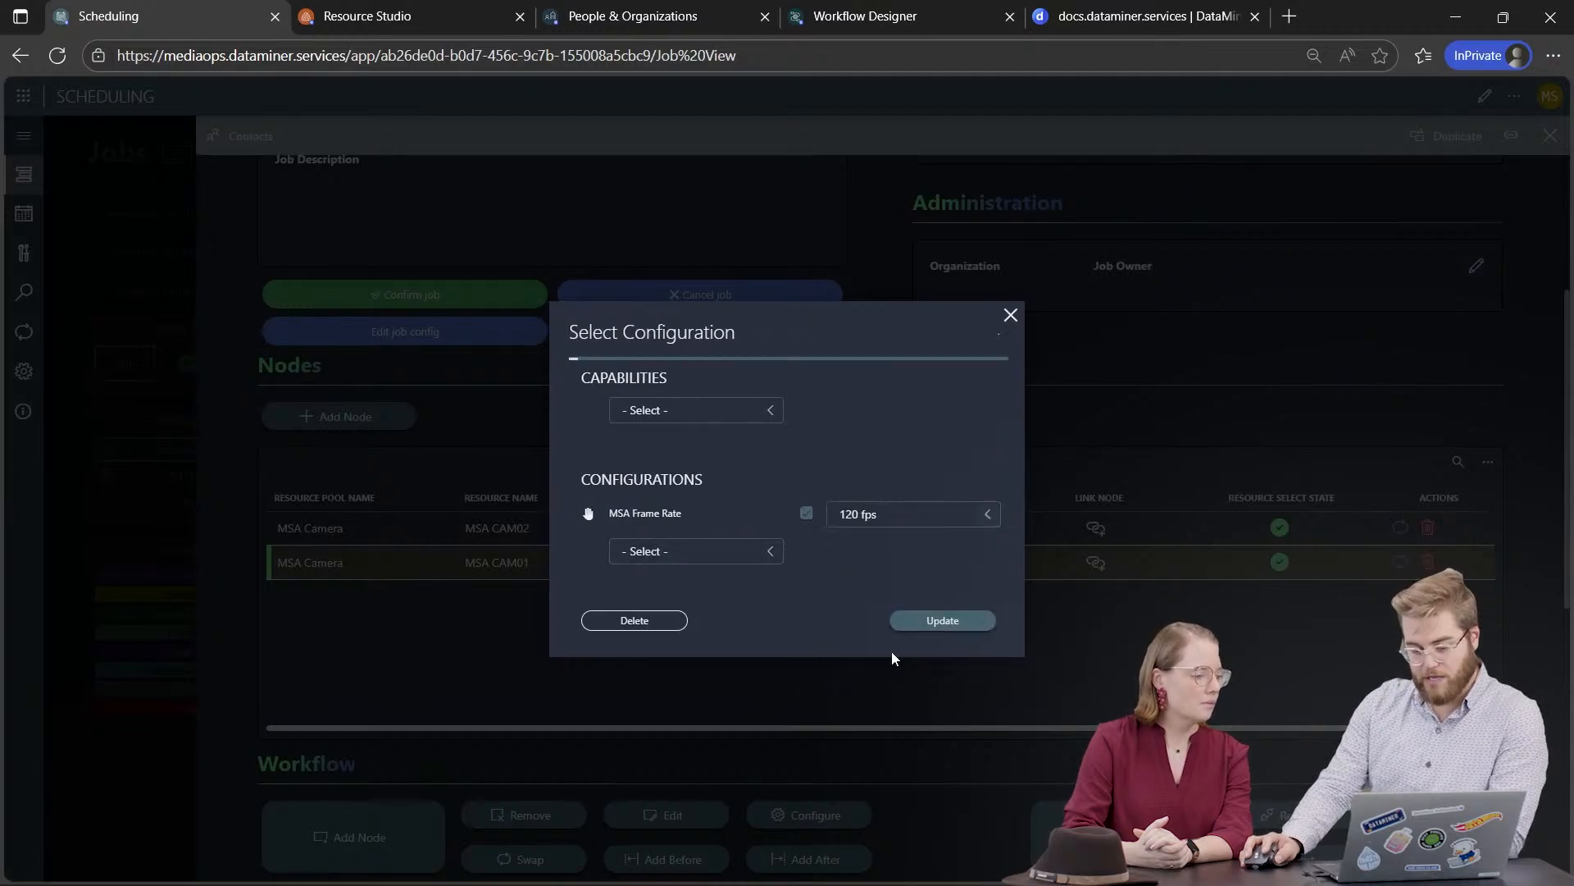
{"action": "left_click", "coordinate": [938, 628]}
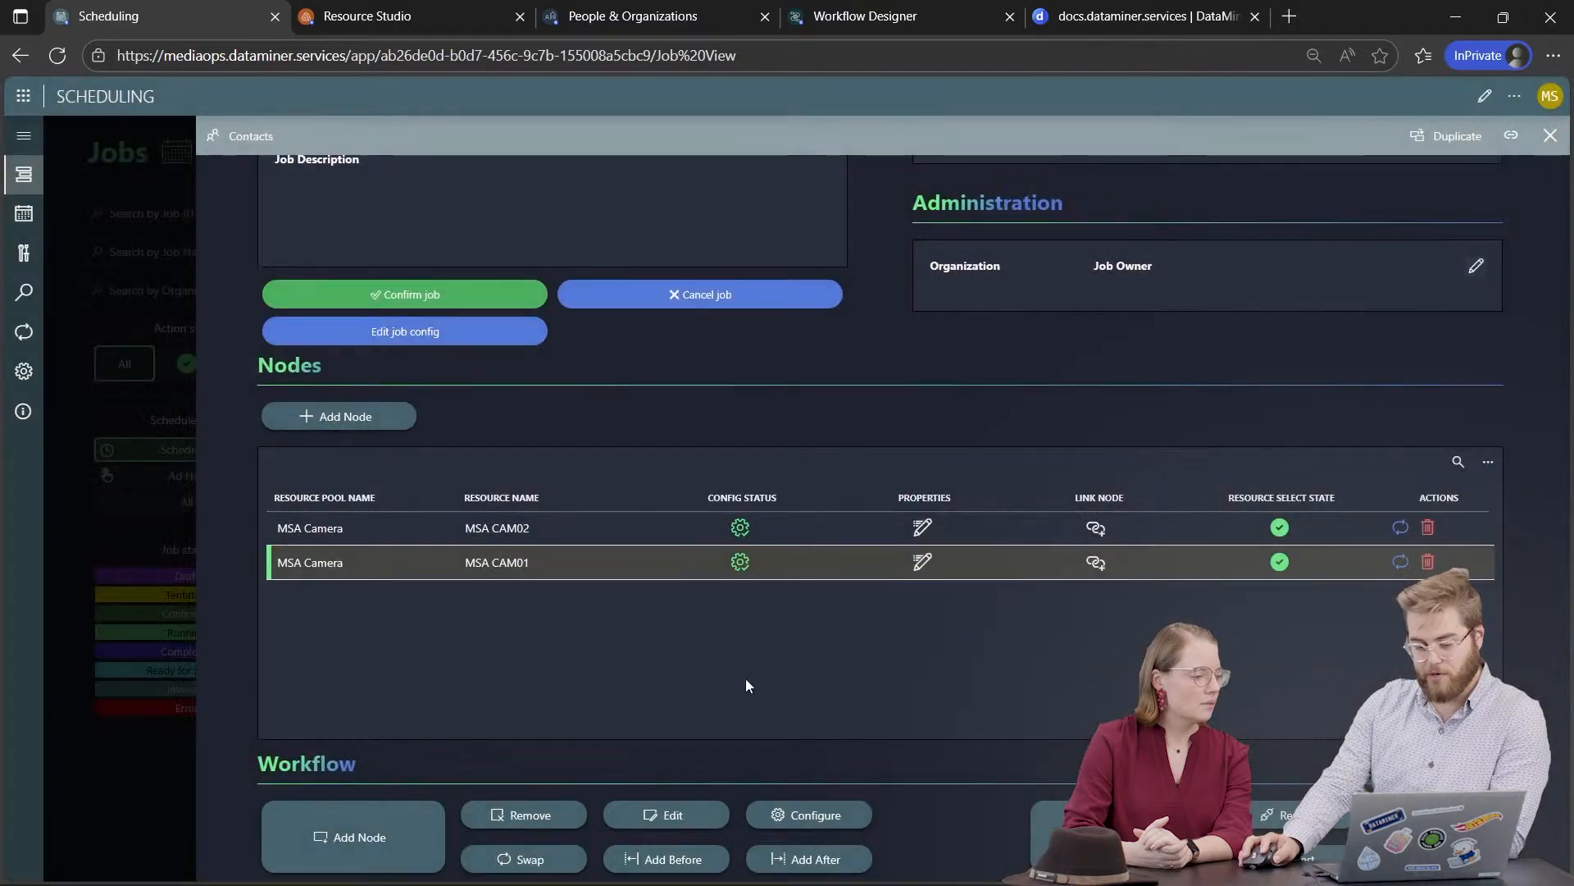
{"action": "left_click", "coordinate": [422, 302]}
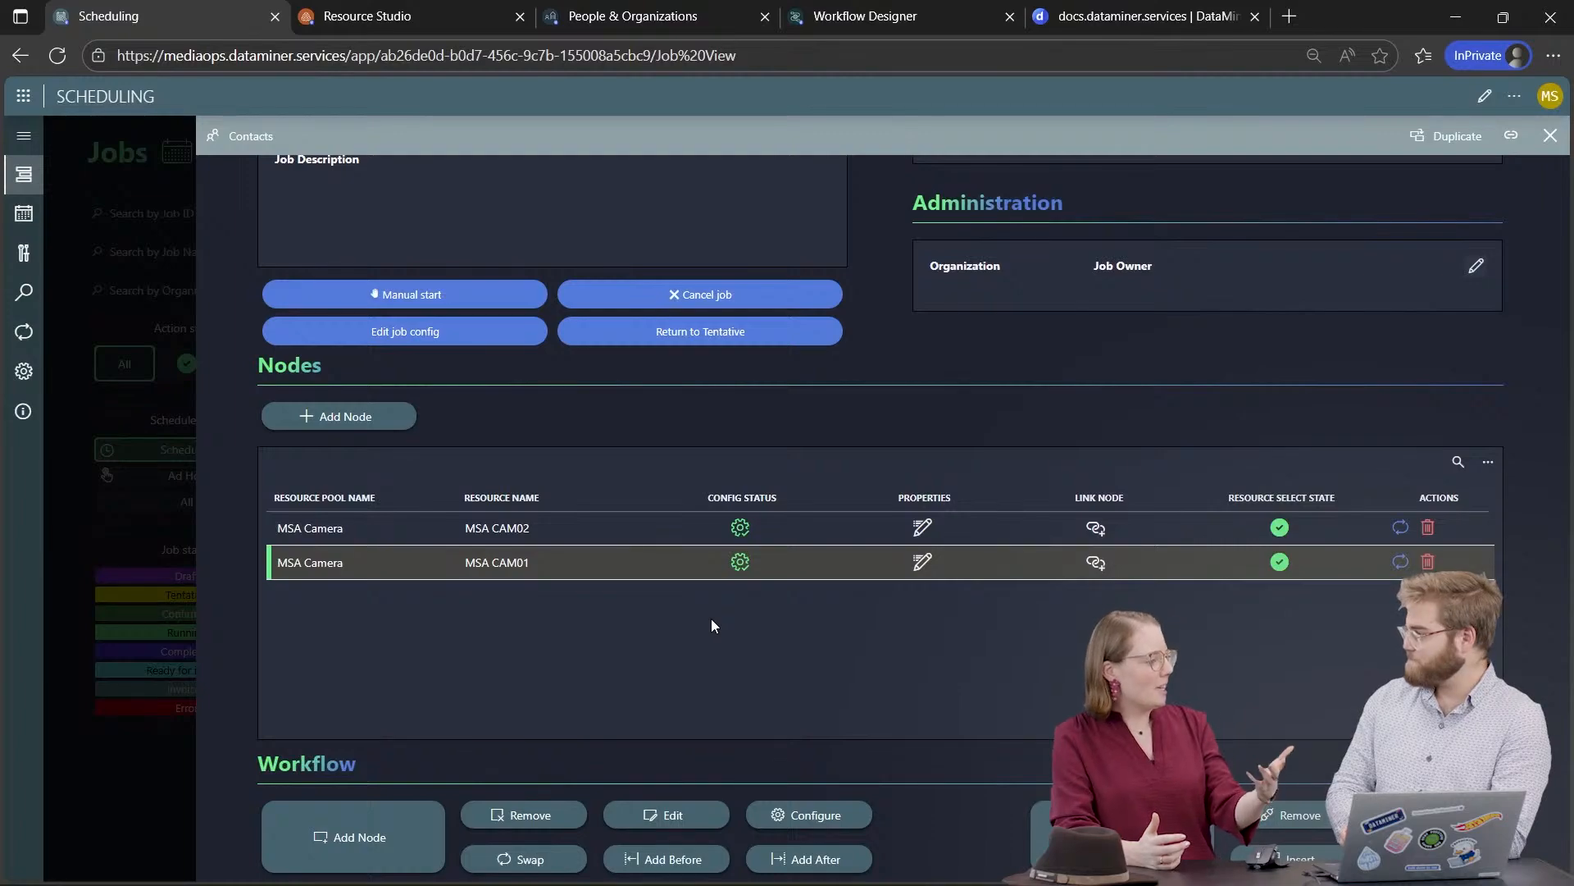
Step: Reopen MSA CAM01's configuration to check its 120 fps frame rate
{"action": "left_click", "coordinate": [742, 567]}
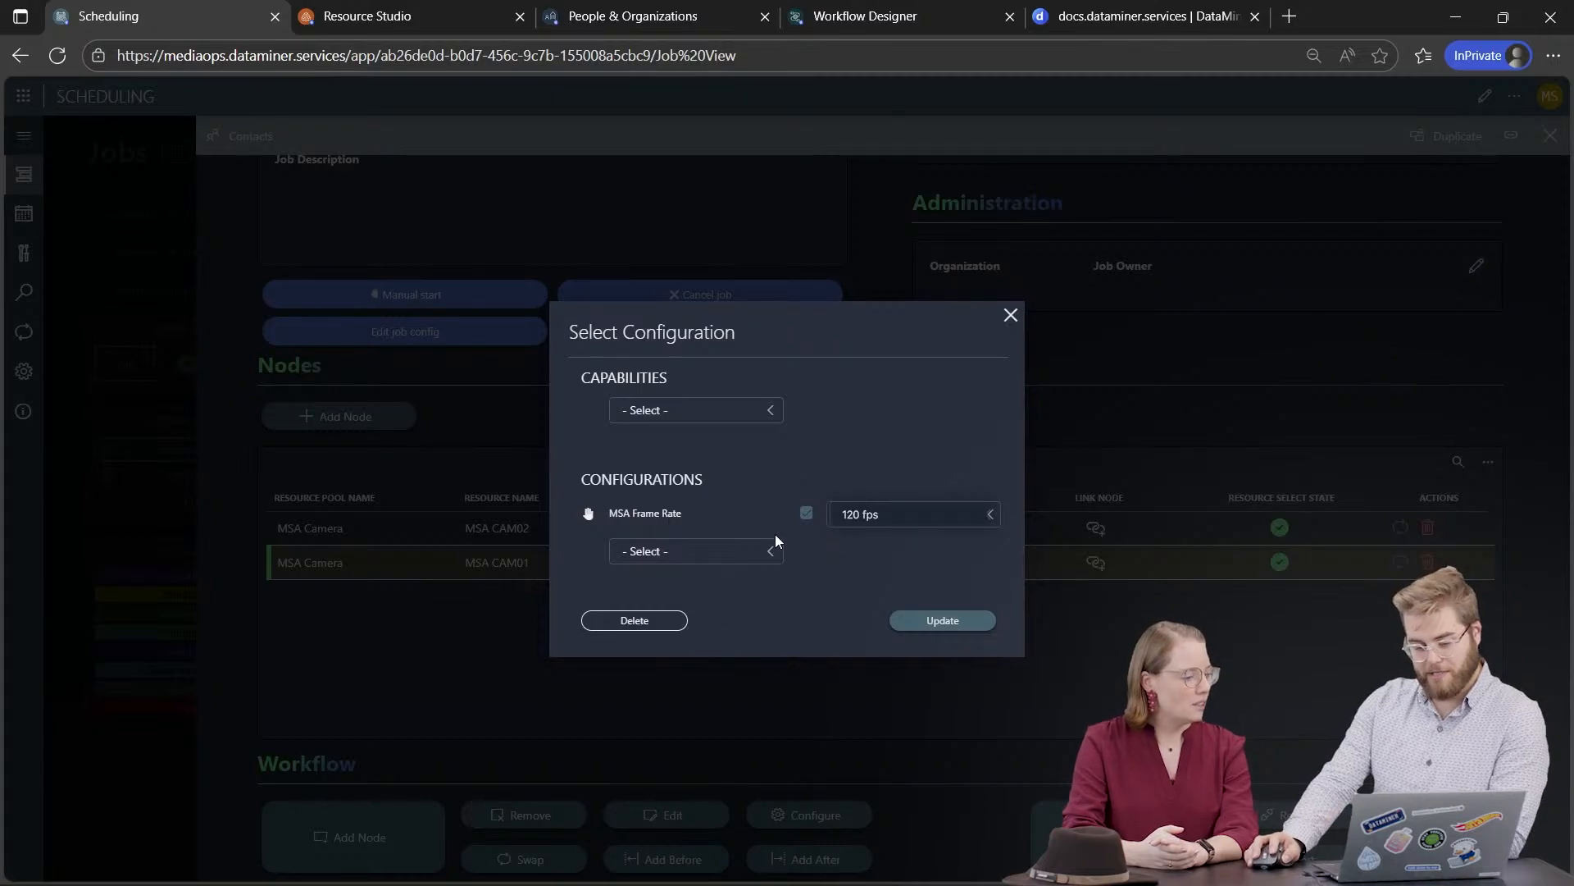
{"action": "left_click", "coordinate": [1011, 315]}
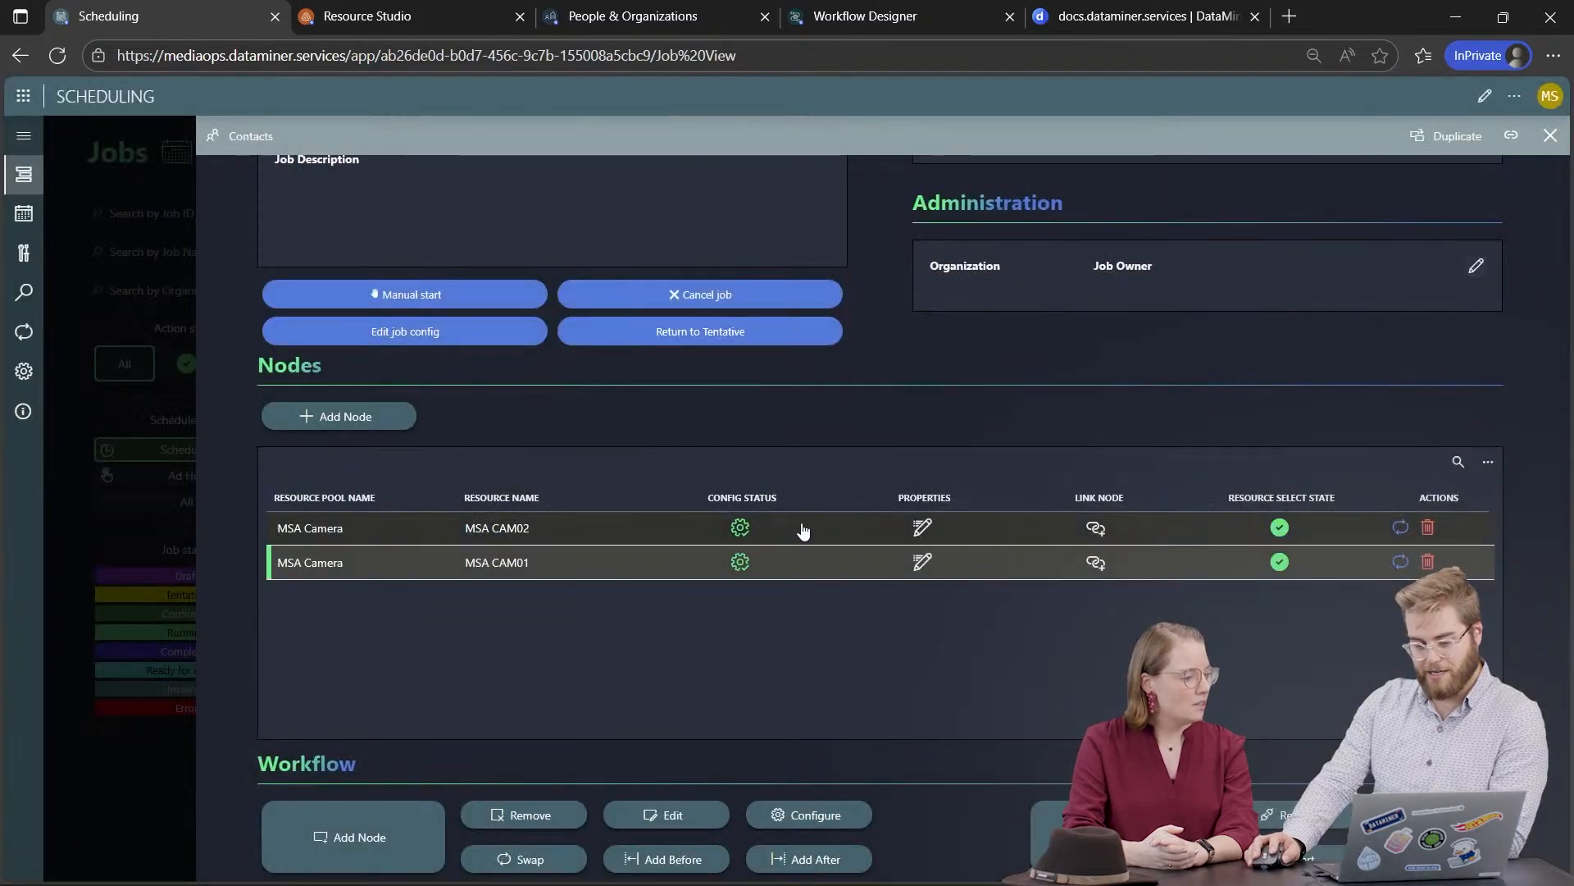
{"action": "left_click", "coordinate": [742, 526]}
{"action": "left_click", "coordinate": [882, 516]}
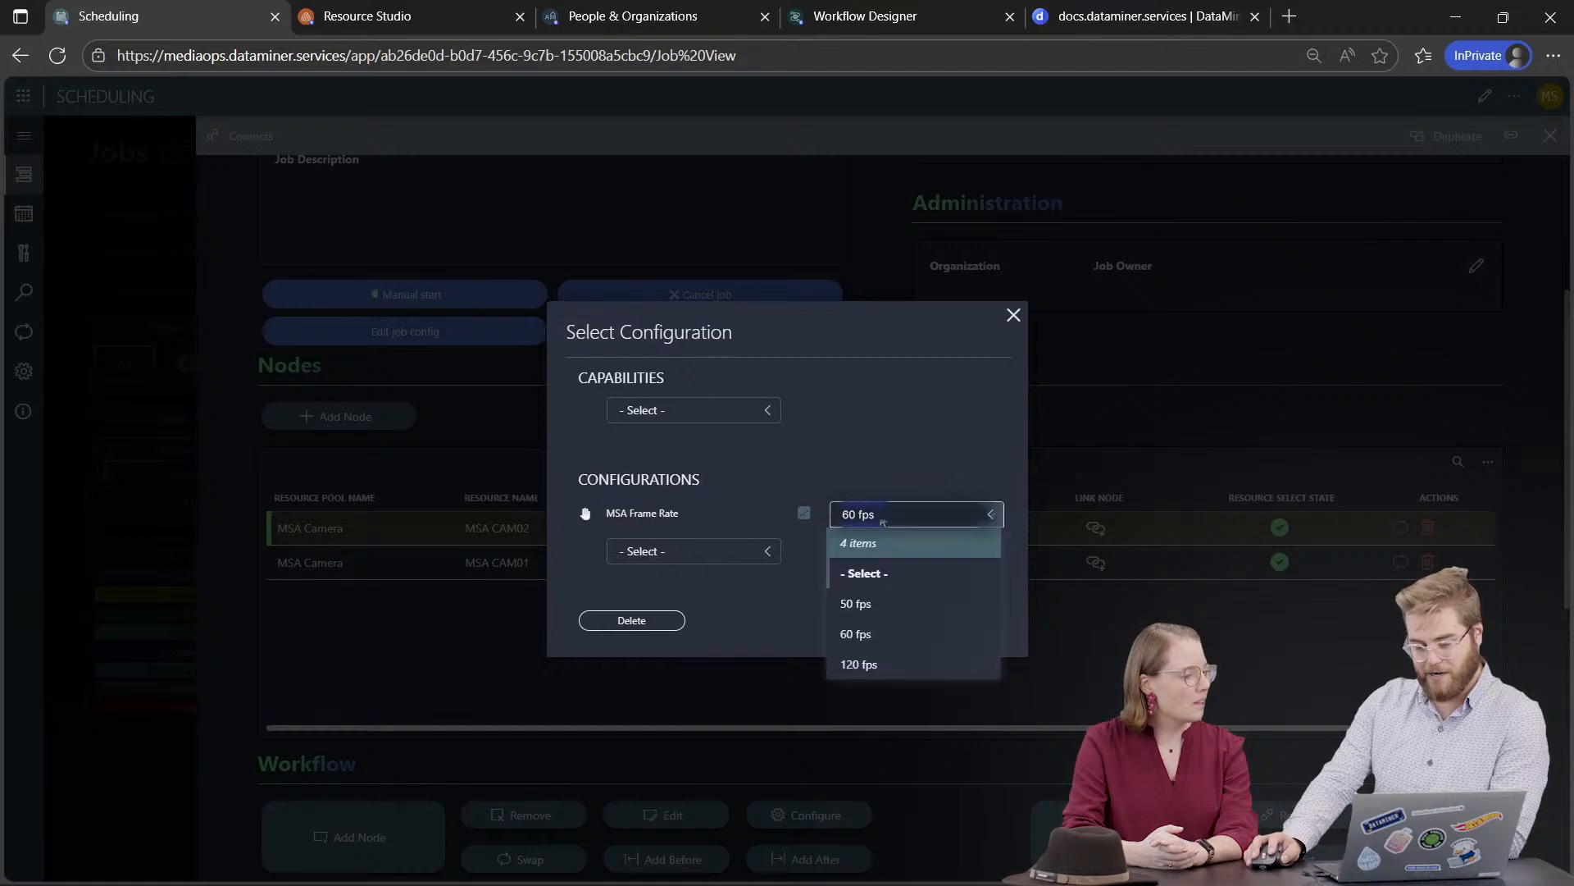
{"action": "left_click", "coordinate": [1013, 315]}
{"action": "left_click", "coordinate": [1013, 314]}
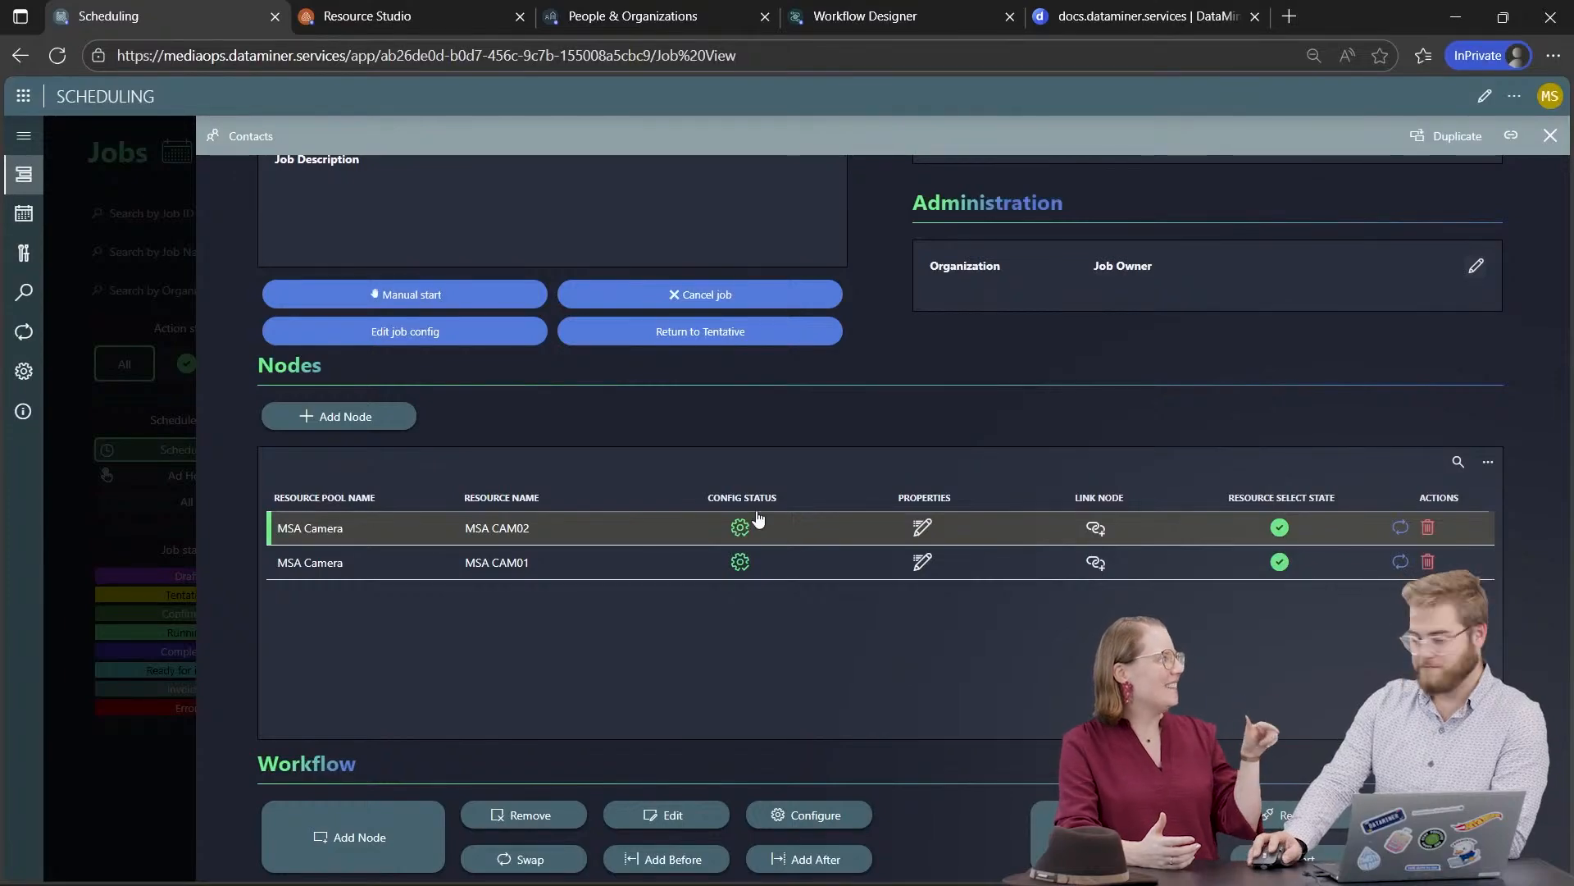
{"action": "left_click", "coordinate": [456, 24]}
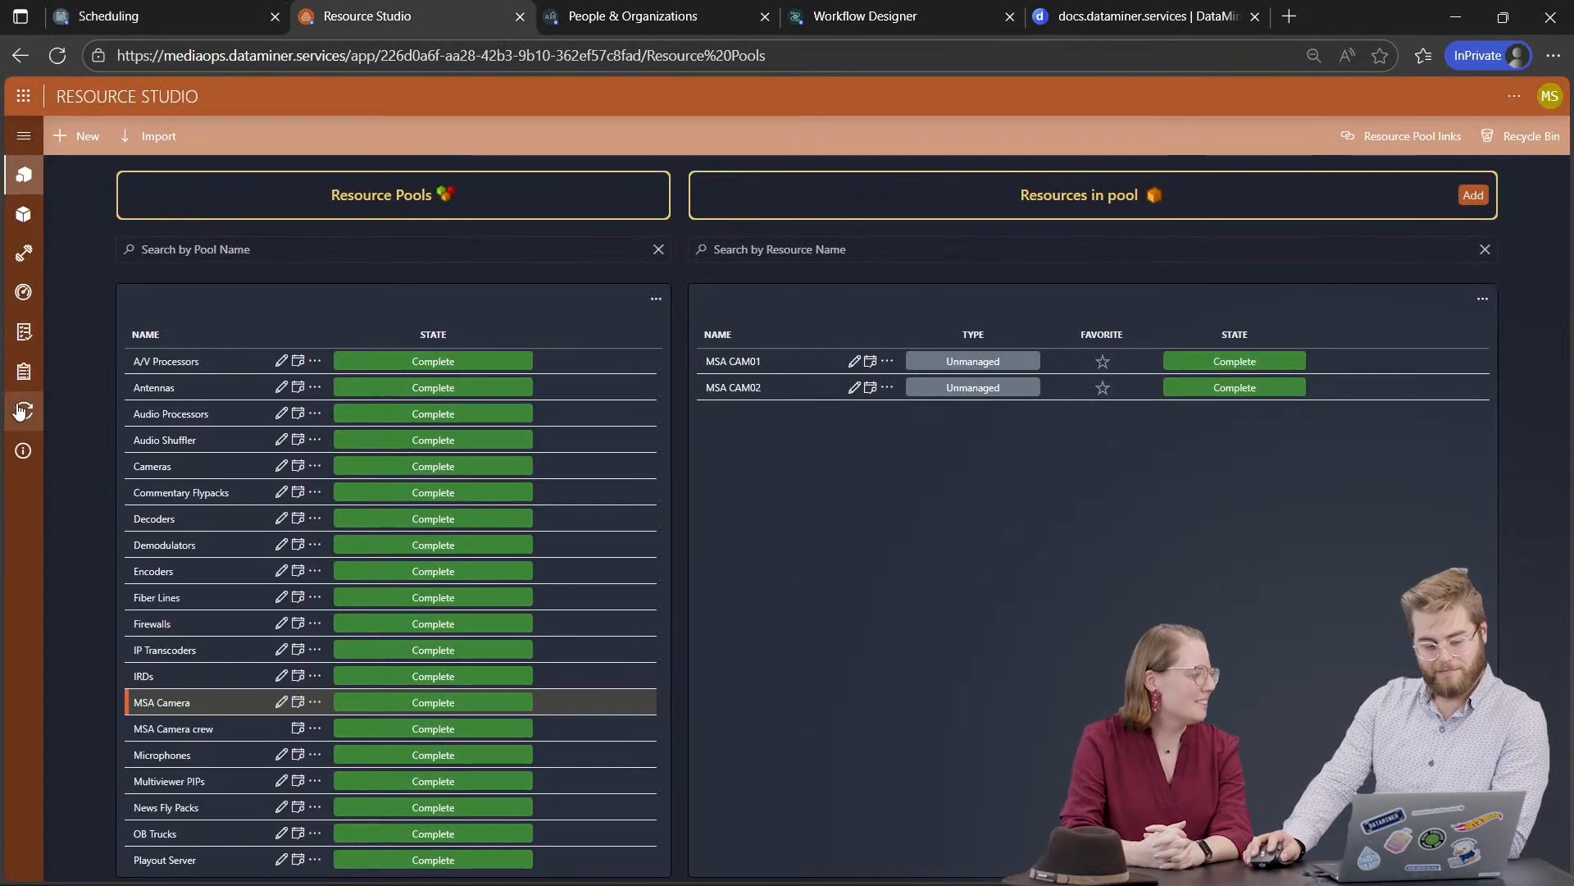
Step: Go to Configuration Management and collapse the sidebar to see MSA Frame Rate listed
{"action": "left_click", "coordinate": [23, 135]}
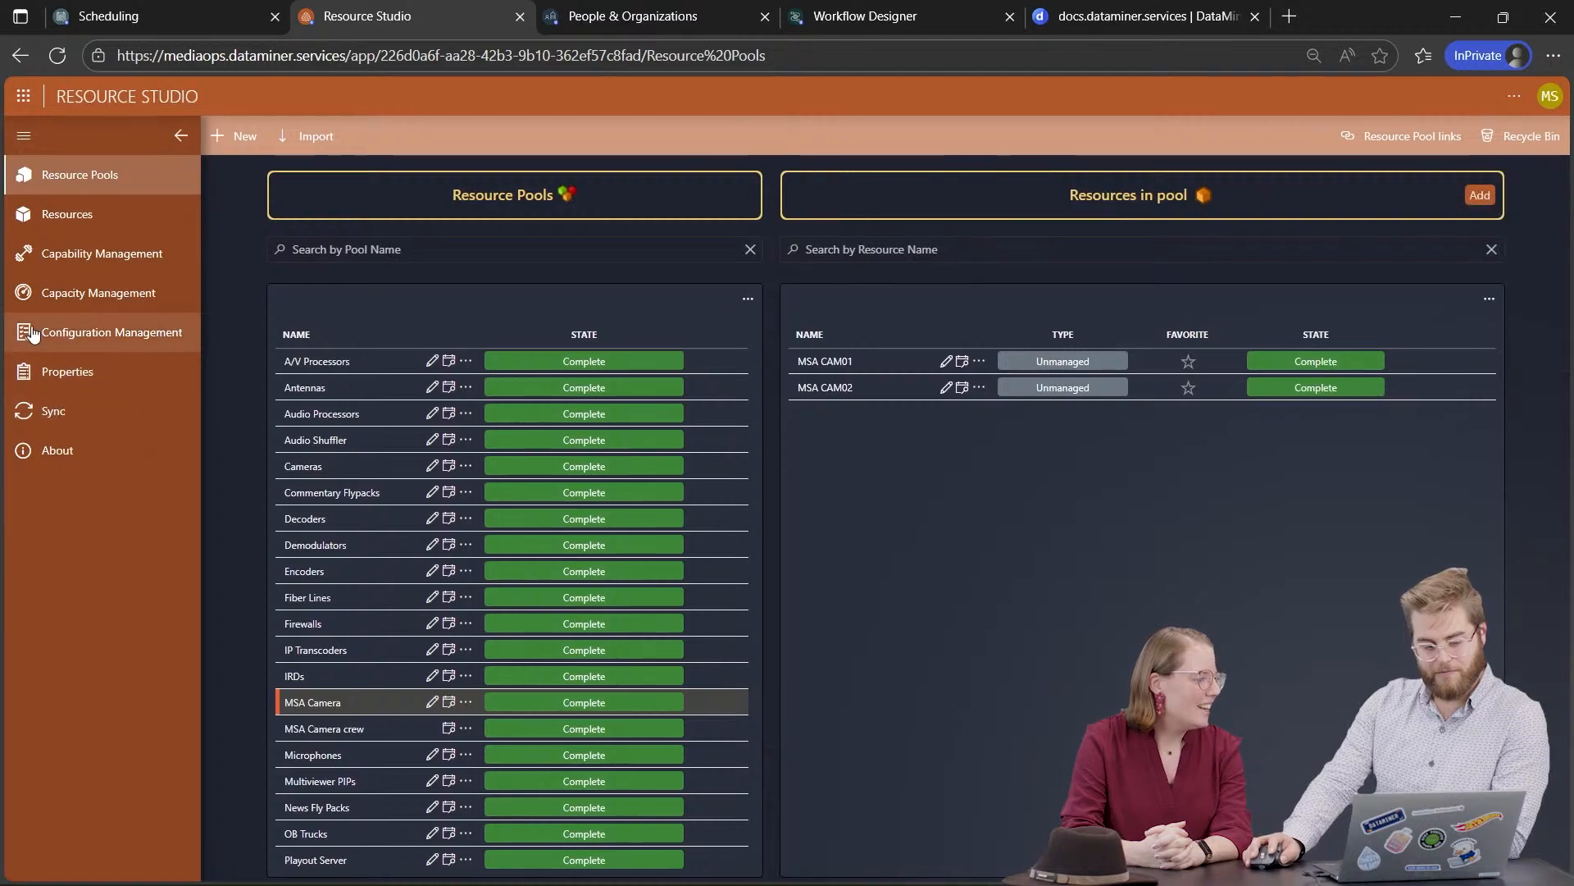
{"action": "left_click", "coordinate": [77, 342]}
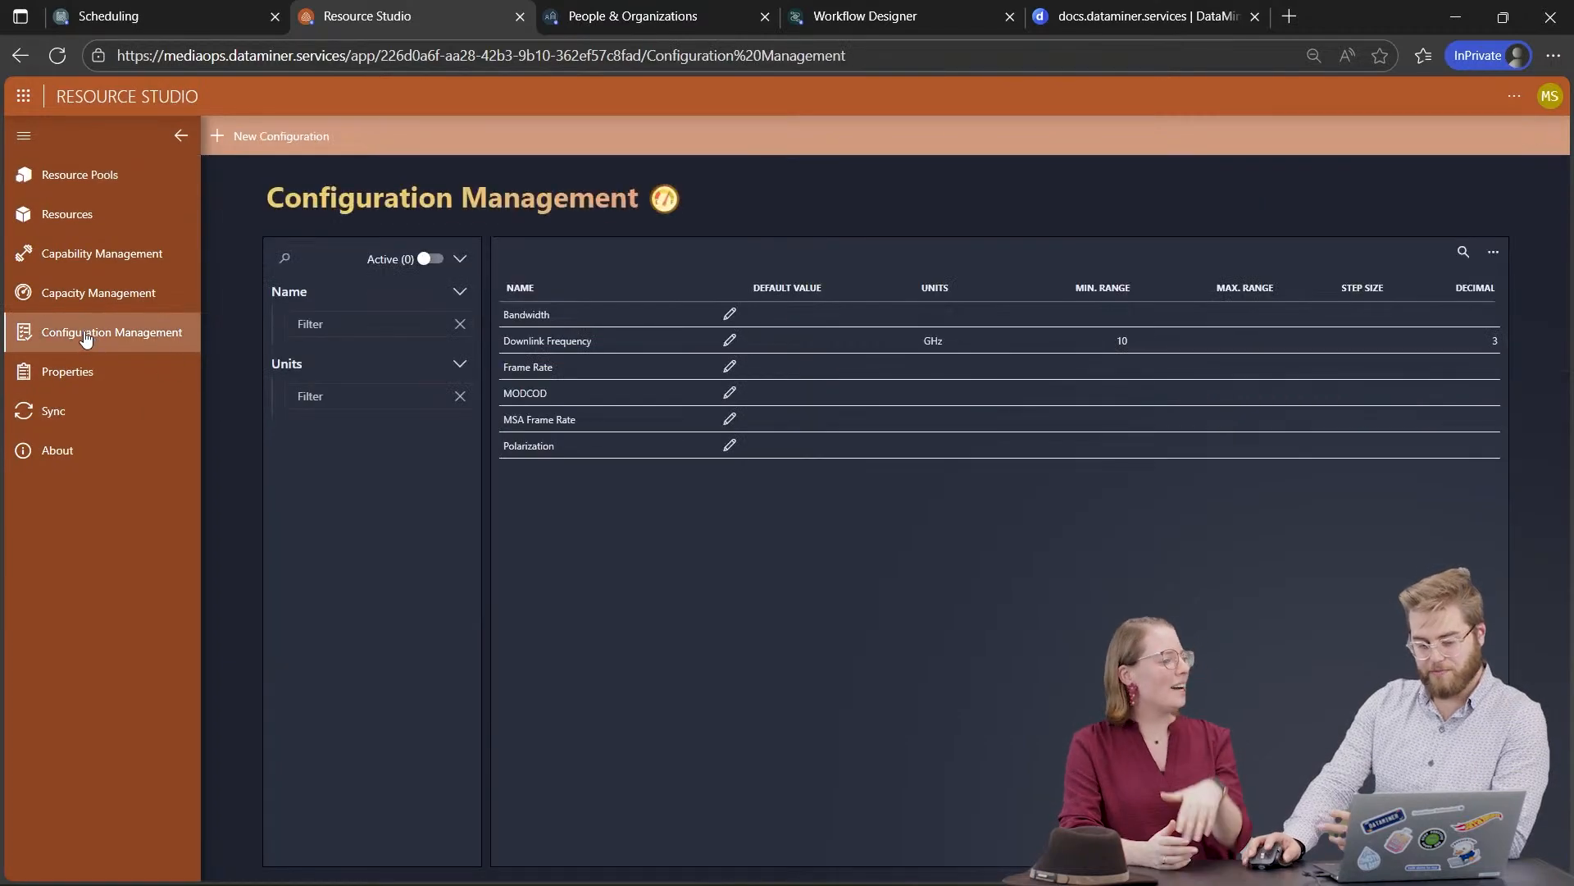
{"action": "left_click", "coordinate": [181, 135]}
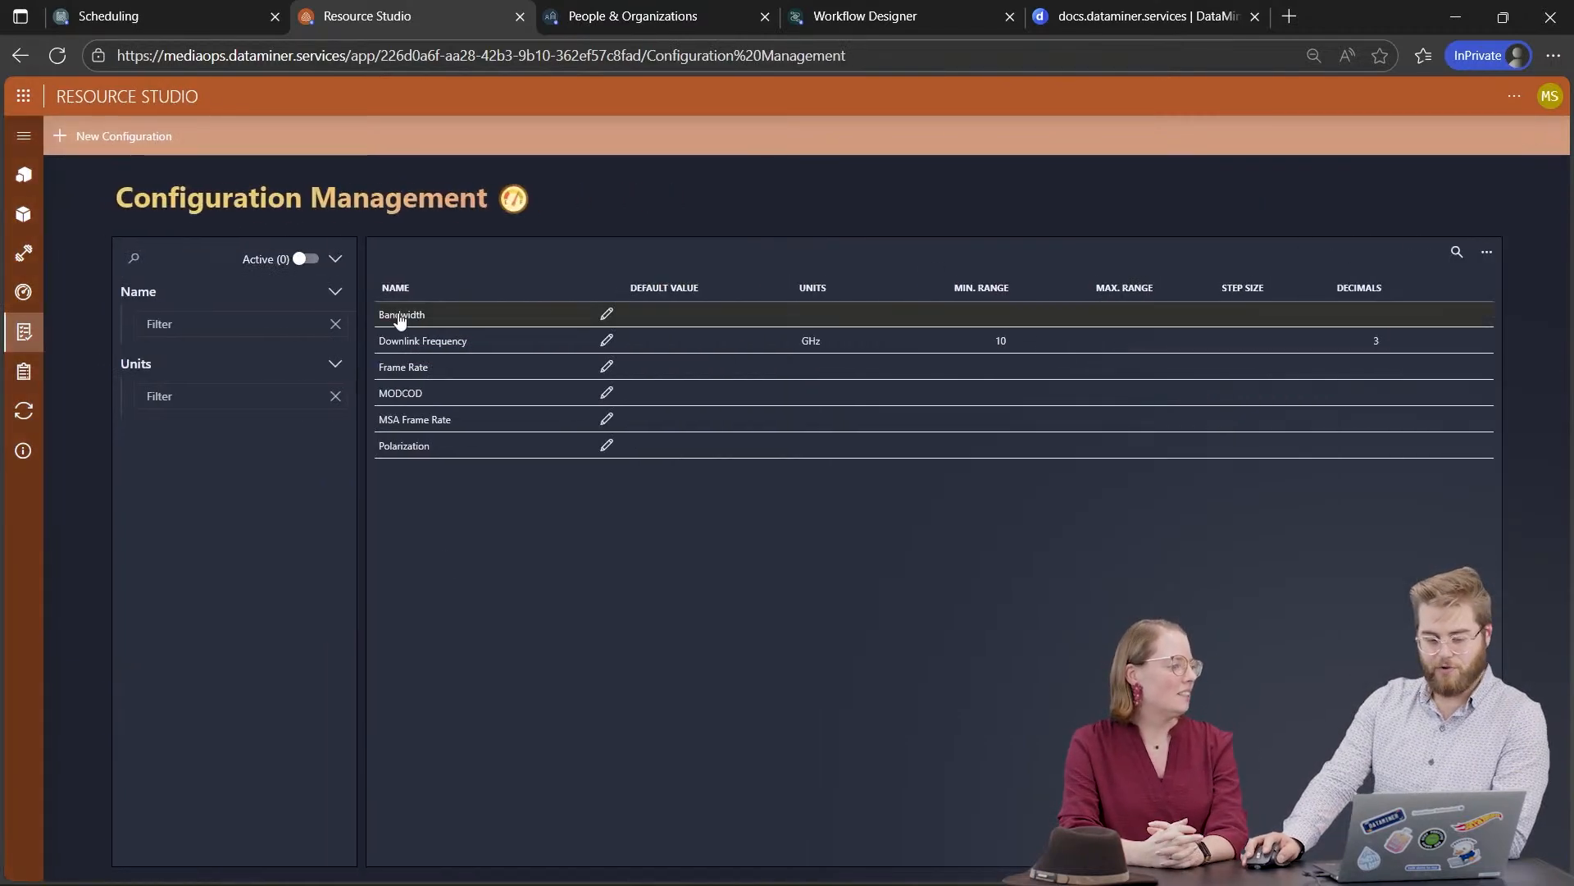